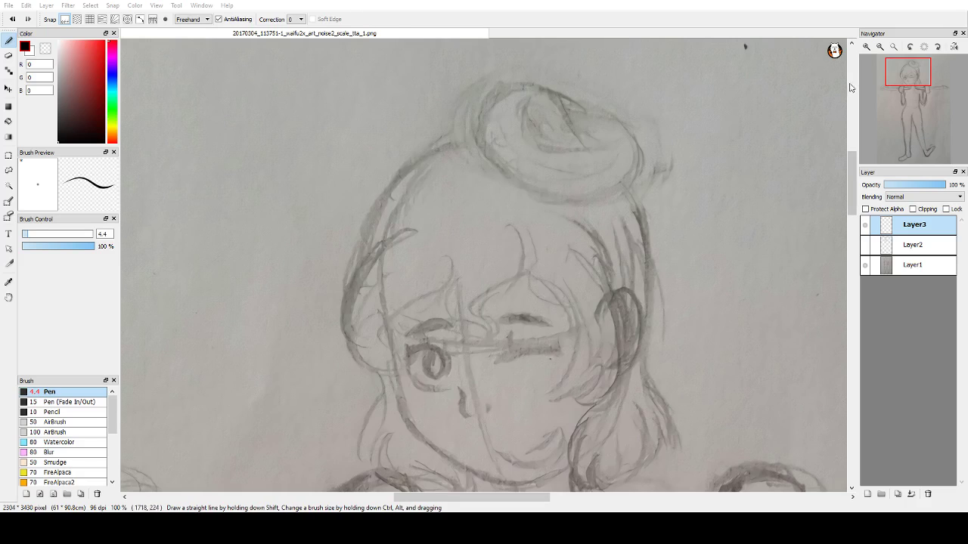
Step: Trace the upper cheek section of the face outline beside the open eye on Layer3 with the black 4.4 Pen
{"action": "scroll", "coordinate": [703, 172], "scroll_direction": "up", "scroll_amount": 1}
{"action": "scroll", "coordinate": [586, 184], "scroll_direction": "down", "scroll_amount": 1}
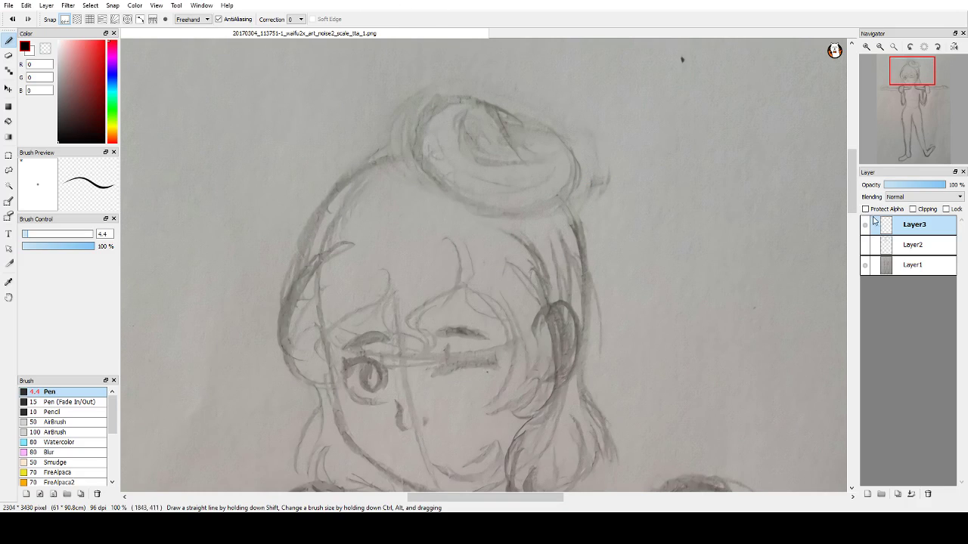
{"action": "left_click_drag", "start_coordinate": [851, 168], "coordinate": [851, 177]}
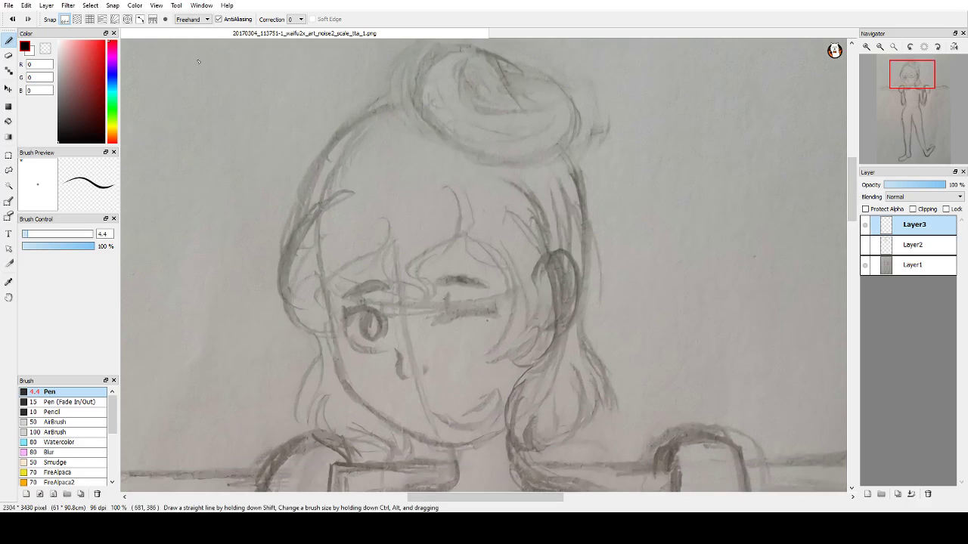
{"action": "scroll", "coordinate": [354, 249], "scroll_direction": "down", "scroll_amount": 2}
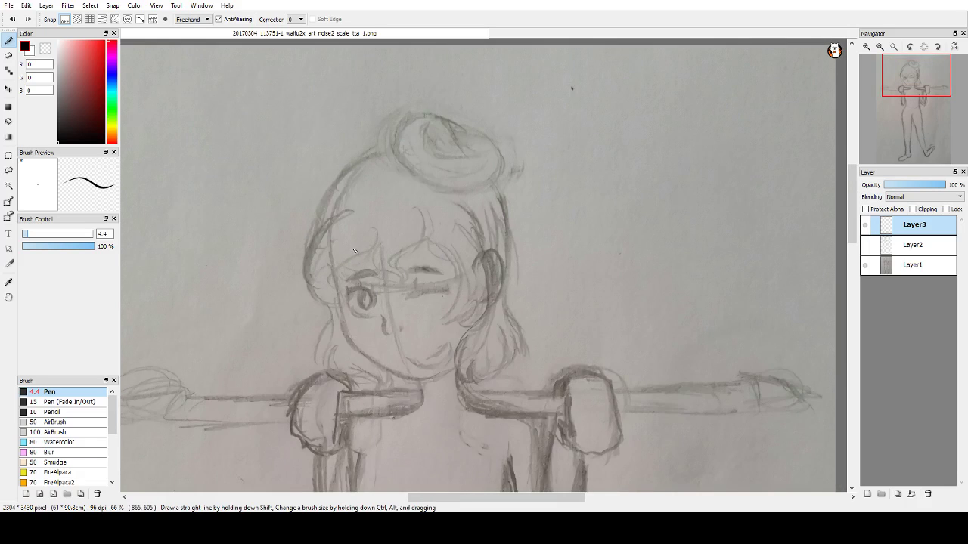
{"action": "scroll", "coordinate": [348, 241], "scroll_direction": "up", "scroll_amount": 5}
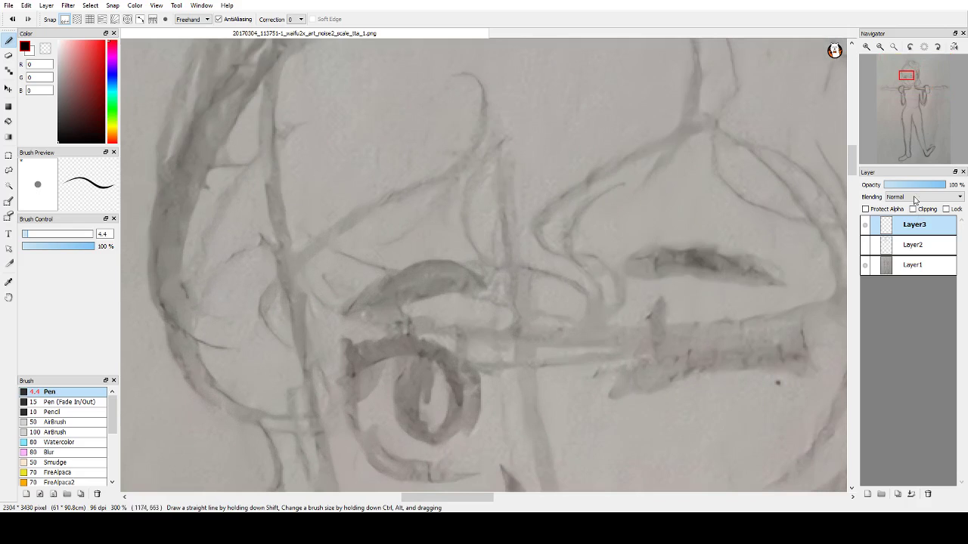
{"action": "scroll", "coordinate": [249, 106], "scroll_direction": "down", "scroll_amount": 2}
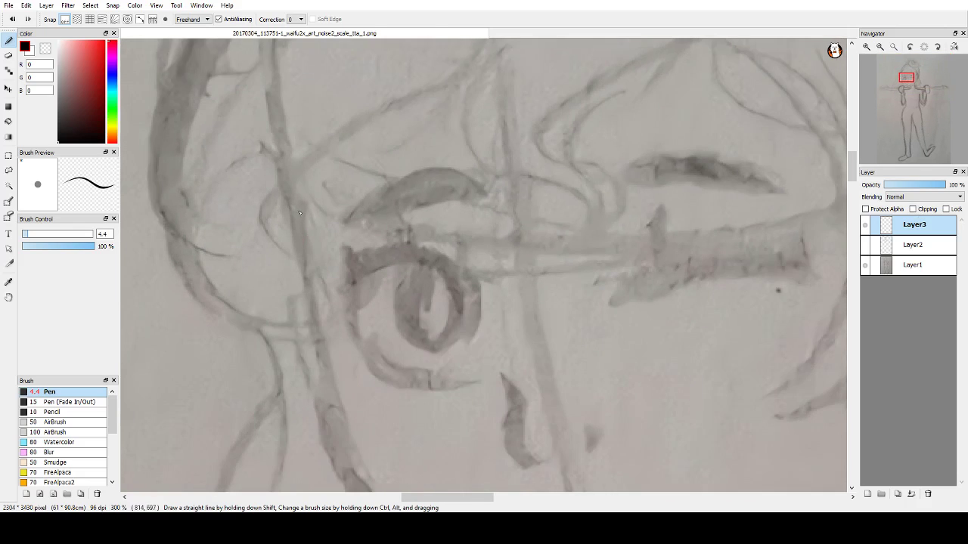
{"action": "left_click_drag", "start_coordinate": [296, 211], "coordinate": [329, 412]}
{"action": "scroll", "coordinate": [328, 412], "scroll_direction": "up", "scroll_amount": 1}
{"action": "scroll", "coordinate": [328, 409], "scroll_direction": "up", "scroll_amount": 1}
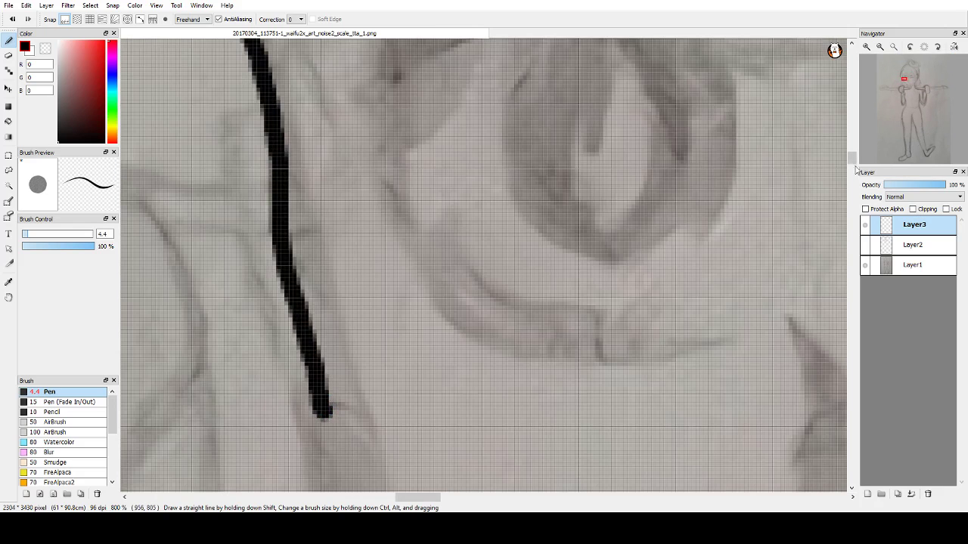
{"action": "left_click_drag", "start_coordinate": [852, 158], "coordinate": [852, 189]}
{"action": "scroll", "coordinate": [797, 303], "scroll_direction": "down", "scroll_amount": 5}
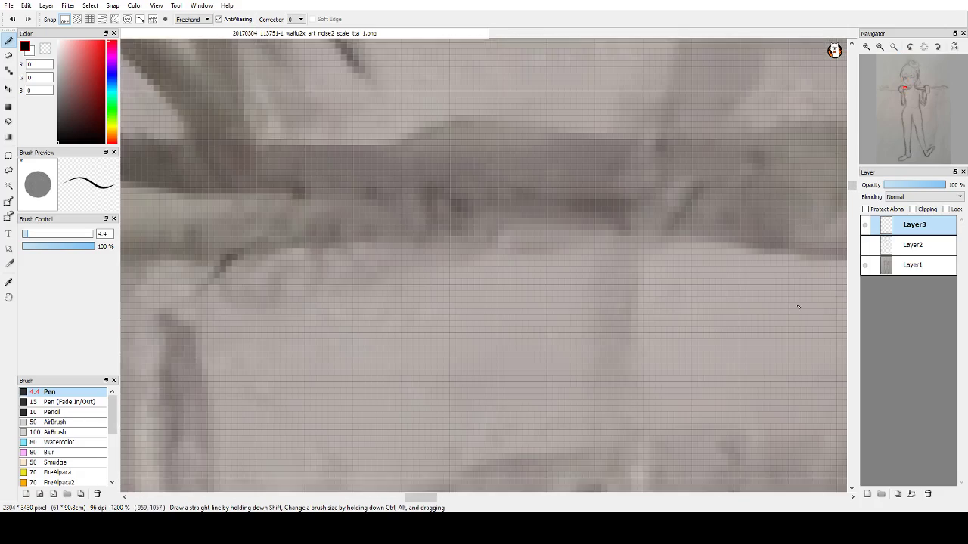
{"action": "left_click_drag", "start_coordinate": [846, 205], "coordinate": [848, 191]}
{"action": "mouse_move", "coordinate": [584, 236]}
{"action": "left_mouse_down"}
{"action": "mouse_move", "coordinate": [604, 299]}
{"action": "mouse_move", "coordinate": [675, 346]}
{"action": "left_mouse_up"}
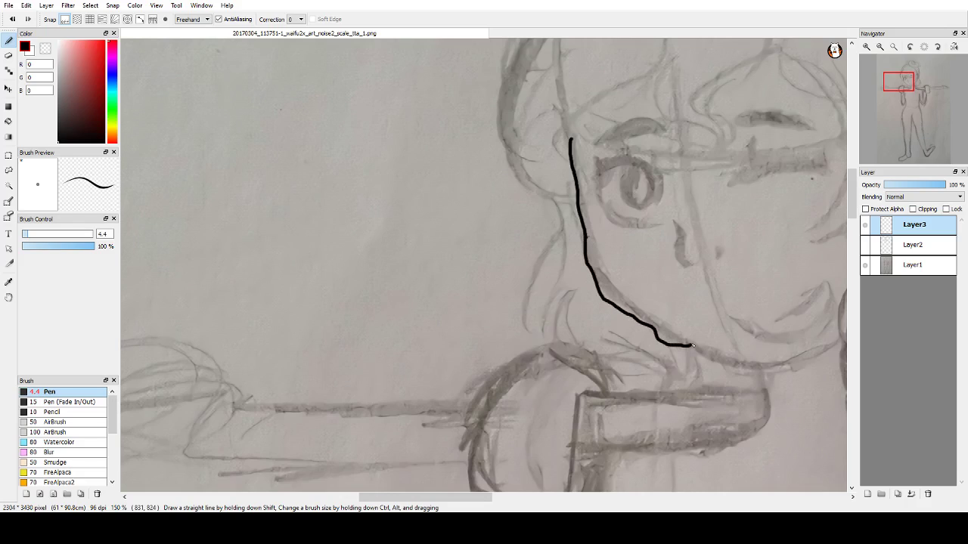
{"action": "left_click_drag", "start_coordinate": [697, 310], "coordinate": [683, 365]}
{"action": "left_click_drag", "start_coordinate": [547, 68], "coordinate": [576, 54]}
{"action": "left_click_drag", "start_coordinate": [565, 102], "coordinate": [575, 74]}
{"action": "key", "text": "ctrl+z"}
{"action": "key", "text": "ctrl+z"}
{"action": "key", "text": "ctrl+z"}
{"action": "key", "text": "ctrl+z"}
{"action": "key", "text": "ctrl+z"}
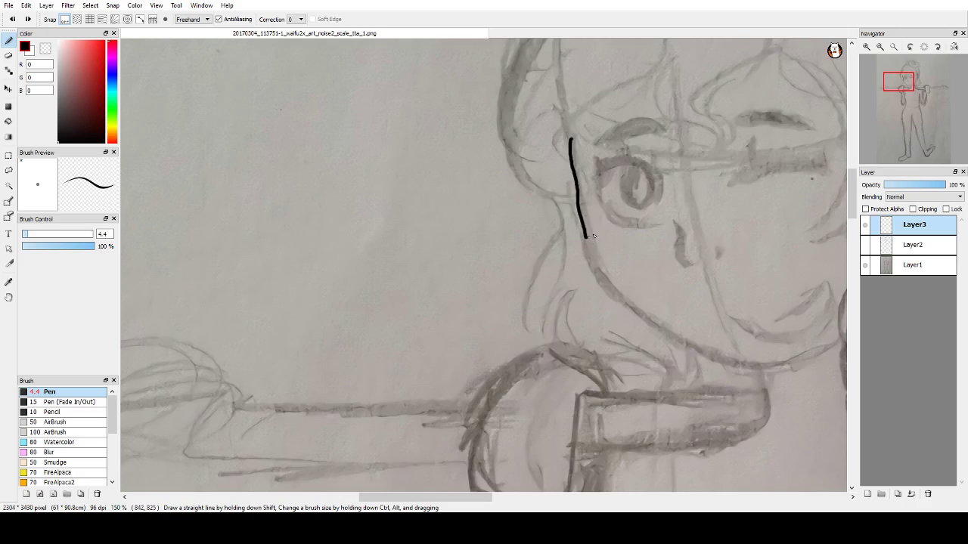
Step: Continue the face outline from the cheek along the jaw and chin up to the hair on the opposite side
{"action": "scroll", "coordinate": [587, 239], "scroll_direction": "up", "scroll_amount": 1}
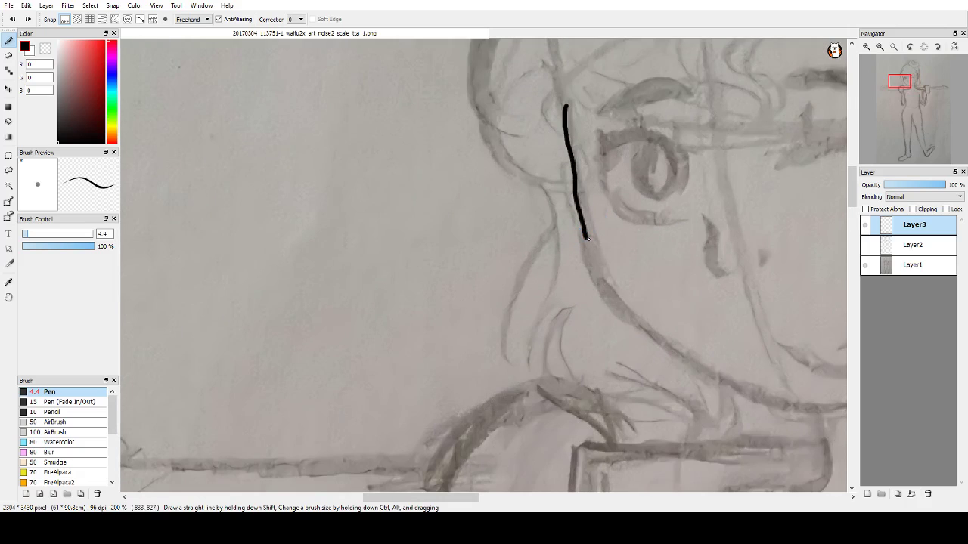
{"action": "mouse_move", "coordinate": [586, 239]}
{"action": "left_mouse_down"}
{"action": "mouse_move", "coordinate": [617, 316]}
{"action": "mouse_move", "coordinate": [691, 367]}
{"action": "left_mouse_up"}
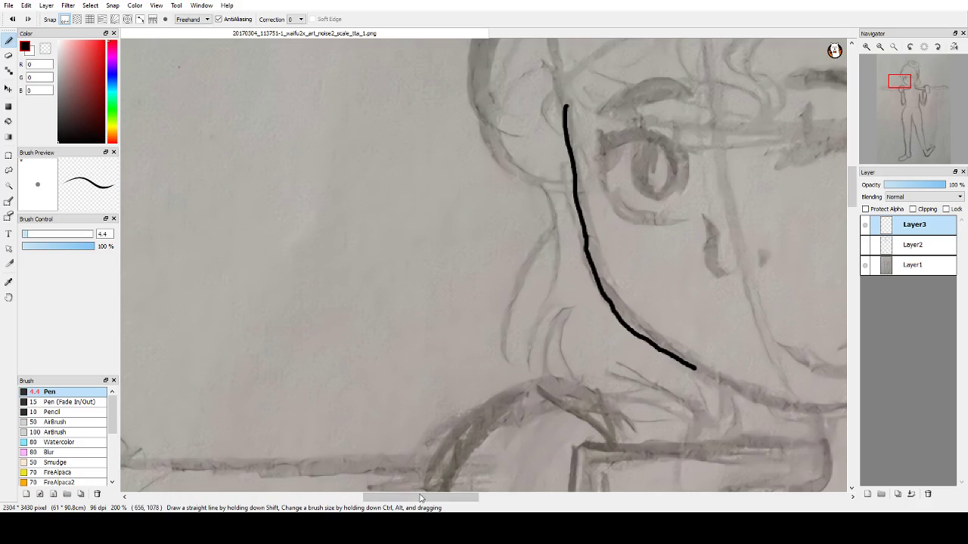
{"action": "left_click_drag", "start_coordinate": [422, 497], "coordinate": [461, 496]}
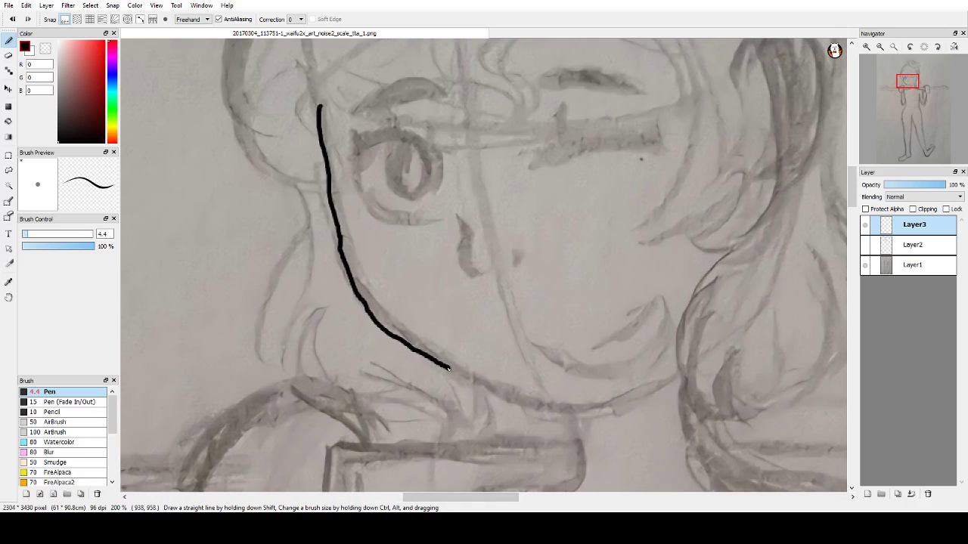
{"action": "mouse_move", "coordinate": [449, 368]}
{"action": "left_mouse_down"}
{"action": "mouse_move", "coordinate": [505, 399]}
{"action": "mouse_move", "coordinate": [570, 410]}
{"action": "mouse_move", "coordinate": [628, 402]}
{"action": "mouse_move", "coordinate": [682, 372]}
{"action": "left_mouse_up"}
{"action": "scroll", "coordinate": [668, 365], "scroll_direction": "down", "scroll_amount": 1}
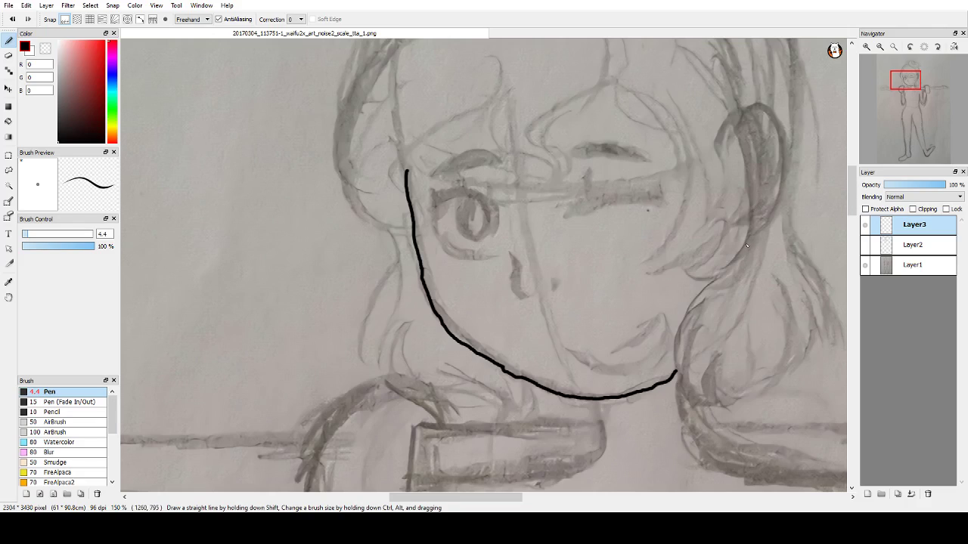
{"action": "scroll", "coordinate": [499, 130], "scroll_direction": "down", "scroll_amount": 1}
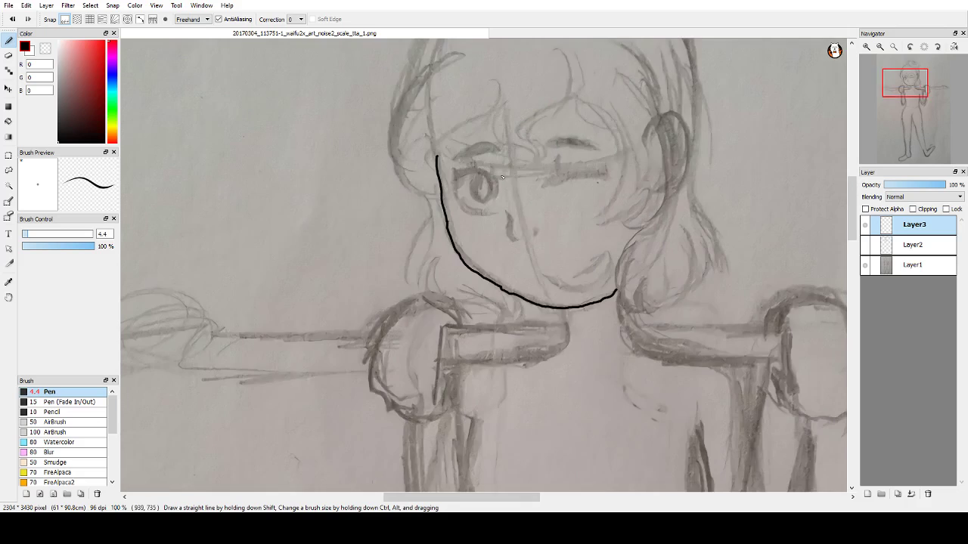
{"action": "scroll", "coordinate": [502, 176], "scroll_direction": "up", "scroll_amount": 4}
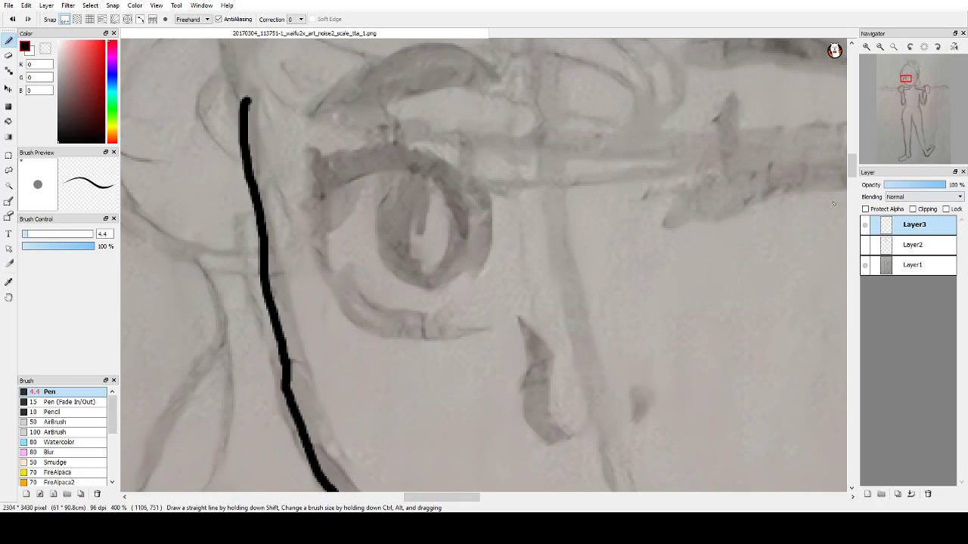
{"action": "scroll", "coordinate": [404, 144], "scroll_direction": "up", "scroll_amount": 3}
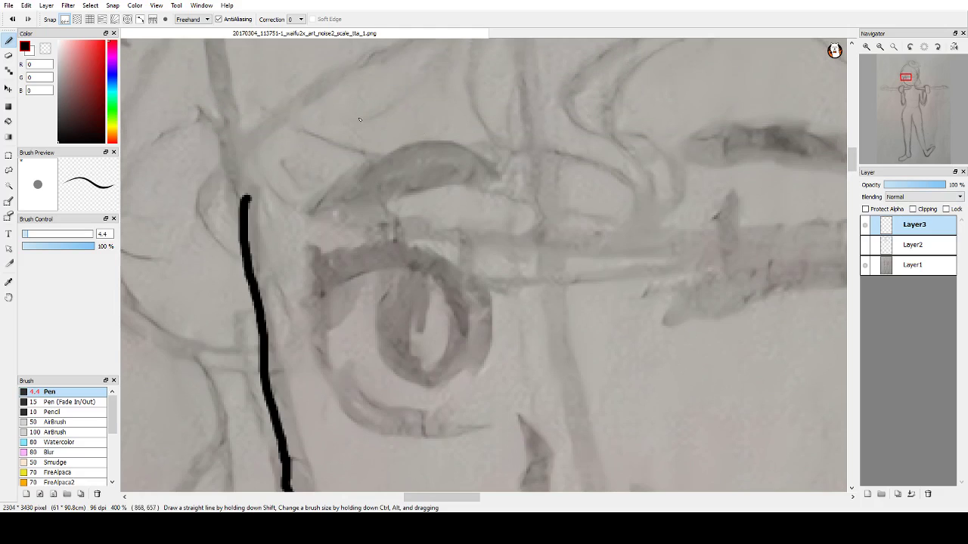
{"action": "mouse_move", "coordinate": [363, 113]}
{"action": "left_mouse_down"}
{"action": "mouse_move", "coordinate": [373, 125]}
{"action": "mouse_move", "coordinate": [366, 112]}
{"action": "left_mouse_up"}
{"action": "left_click_drag", "start_coordinate": [327, 113], "coordinate": [326, 78]}
{"action": "mouse_move", "coordinate": [367, 75]}
{"action": "left_mouse_down"}
{"action": "mouse_move", "coordinate": [350, 94]}
{"action": "mouse_move", "coordinate": [413, 89]}
{"action": "left_mouse_up"}
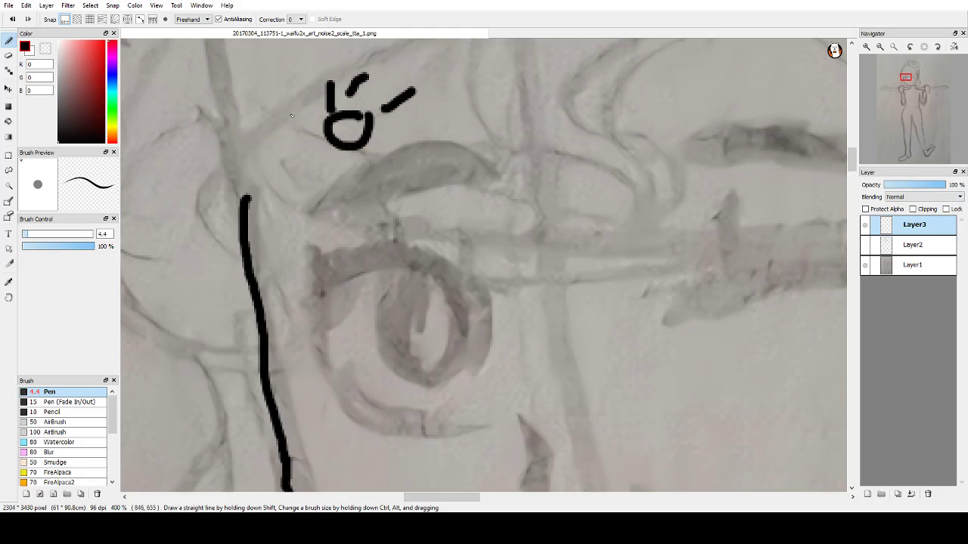
{"action": "mouse_move", "coordinate": [282, 87]}
{"action": "left_mouse_down"}
{"action": "mouse_move", "coordinate": [281, 117]}
{"action": "mouse_move", "coordinate": [296, 113]}
{"action": "mouse_move", "coordinate": [283, 112]}
{"action": "left_mouse_up"}
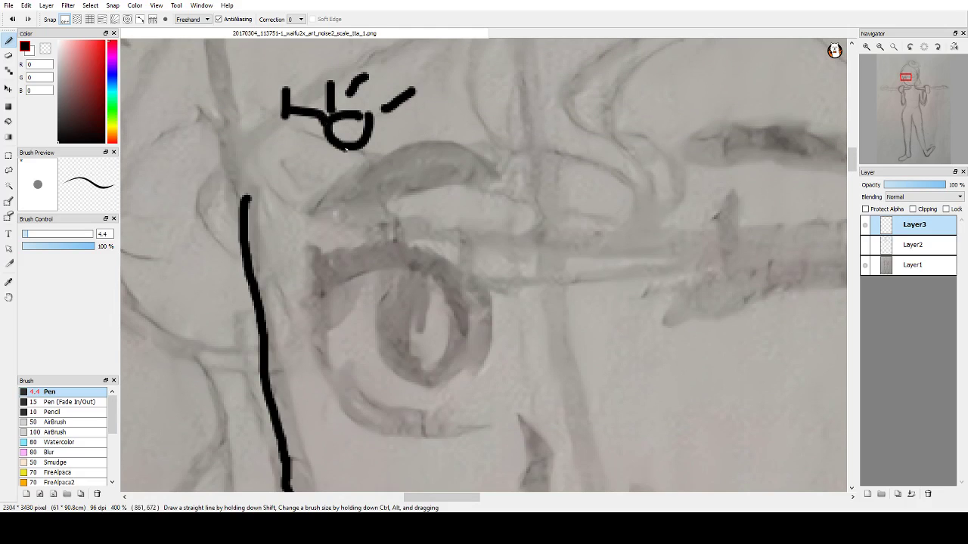
{"action": "mouse_move", "coordinate": [346, 150]}
{"action": "left_mouse_down"}
{"action": "mouse_move", "coordinate": [344, 183]}
{"action": "mouse_move", "coordinate": [326, 159]}
{"action": "mouse_move", "coordinate": [366, 173]}
{"action": "mouse_move", "coordinate": [328, 203]}
{"action": "mouse_move", "coordinate": [353, 189]}
{"action": "mouse_move", "coordinate": [351, 177]}
{"action": "left_mouse_up"}
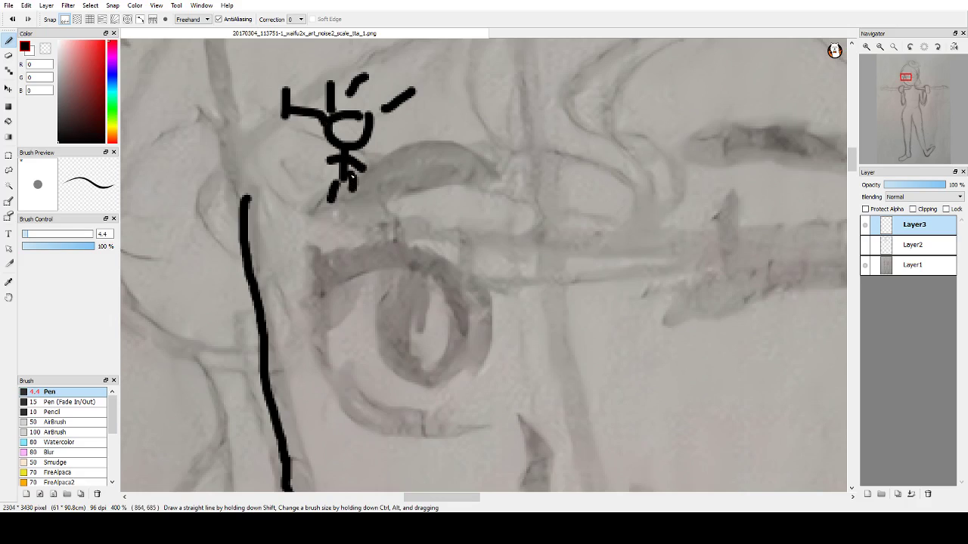
{"action": "key", "text": "ctrl+z"}
{"action": "key", "text": "ctrl+z"}
{"action": "key", "text": "ctrl+z"}
{"action": "key", "text": "ctrl+z"}
{"action": "key", "text": "ctrl+z"}
{"action": "key", "text": "ctrl+z"}
{"action": "key", "text": "ctrl+z"}
{"action": "key", "text": "ctrl+z"}
{"action": "key", "text": "ctrl+z"}
{"action": "key", "text": "ctrl+z"}
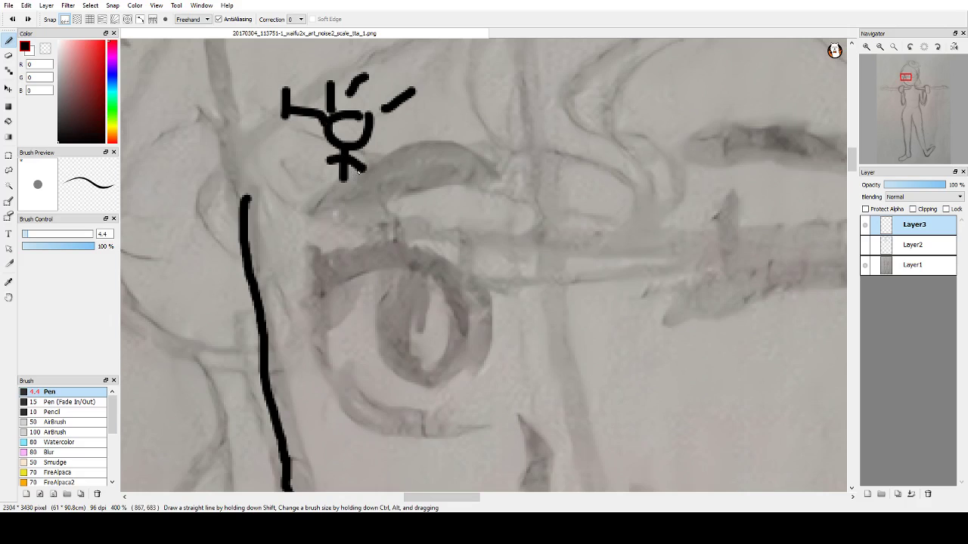
{"action": "key", "text": "ctrl+z"}
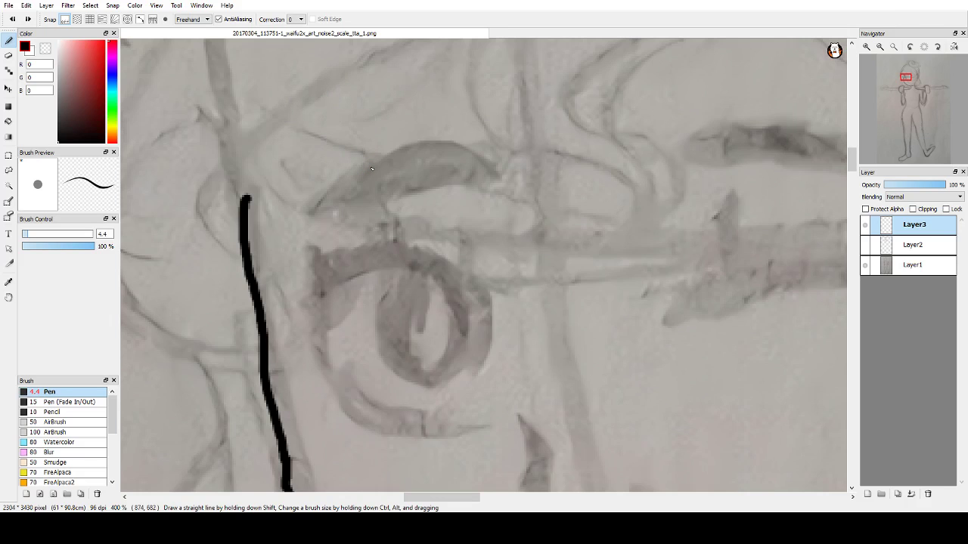
Step: Outline the eyebrow above the open eye as a thin crescent following the pencil sketch
{"action": "scroll", "coordinate": [372, 168], "scroll_direction": "up", "scroll_amount": 4}
{"action": "scroll", "coordinate": [474, 207], "scroll_direction": "down", "scroll_amount": 5}
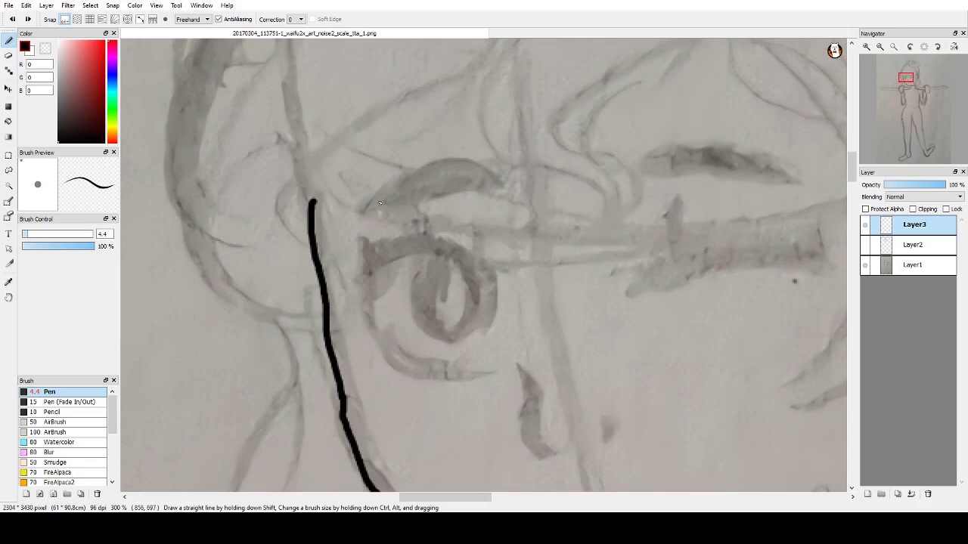
{"action": "scroll", "coordinate": [414, 177], "scroll_direction": "up", "scroll_amount": 4}
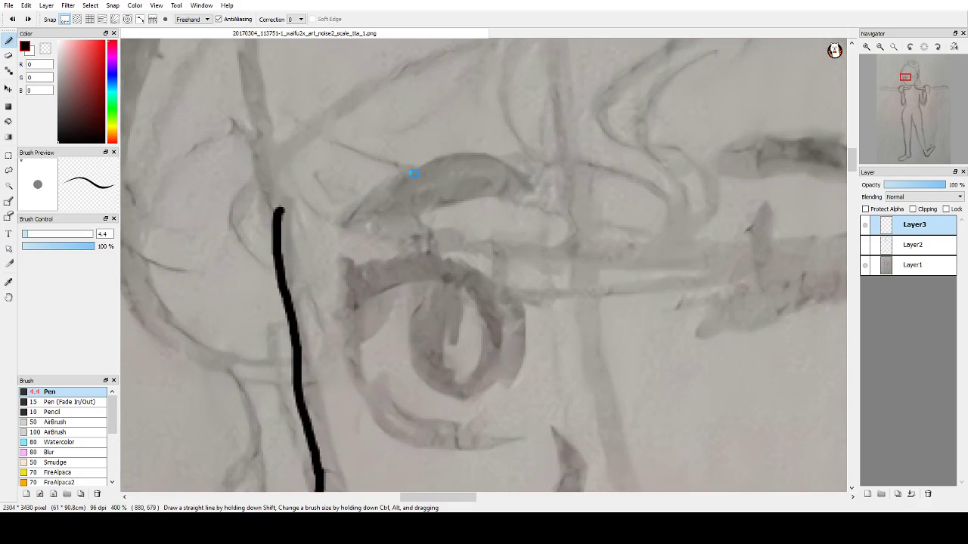
{"action": "scroll", "coordinate": [407, 184], "scroll_direction": "down", "scroll_amount": 3}
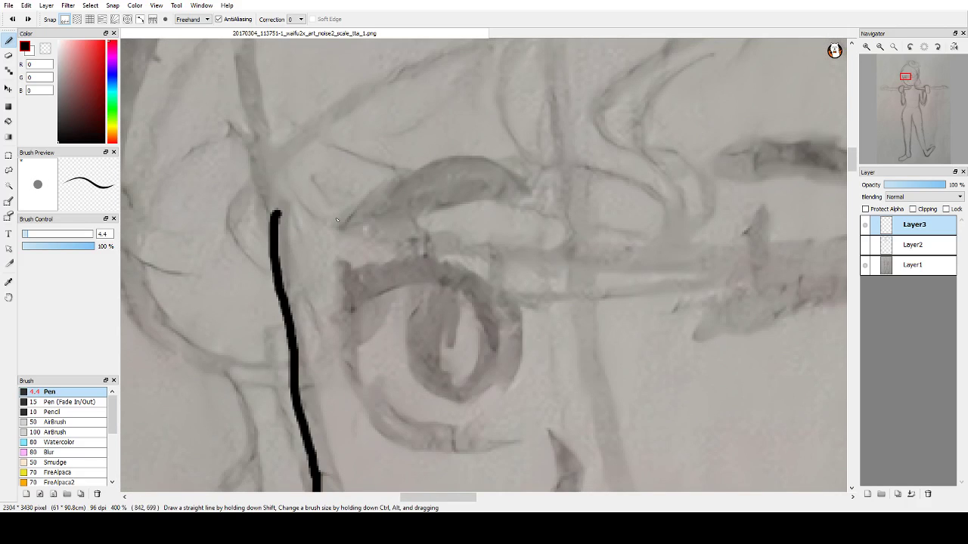
{"action": "mouse_move", "coordinate": [338, 221]}
{"action": "left_mouse_down"}
{"action": "mouse_move", "coordinate": [452, 166]}
{"action": "mouse_move", "coordinate": [482, 163]}
{"action": "mouse_move", "coordinate": [520, 185]}
{"action": "left_mouse_up"}
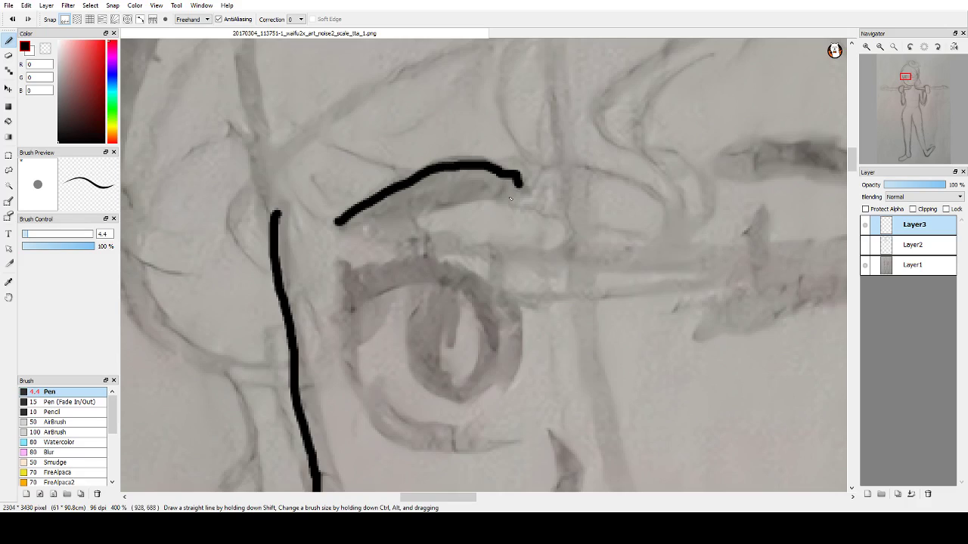
{"action": "key", "text": "ctrl+z"}
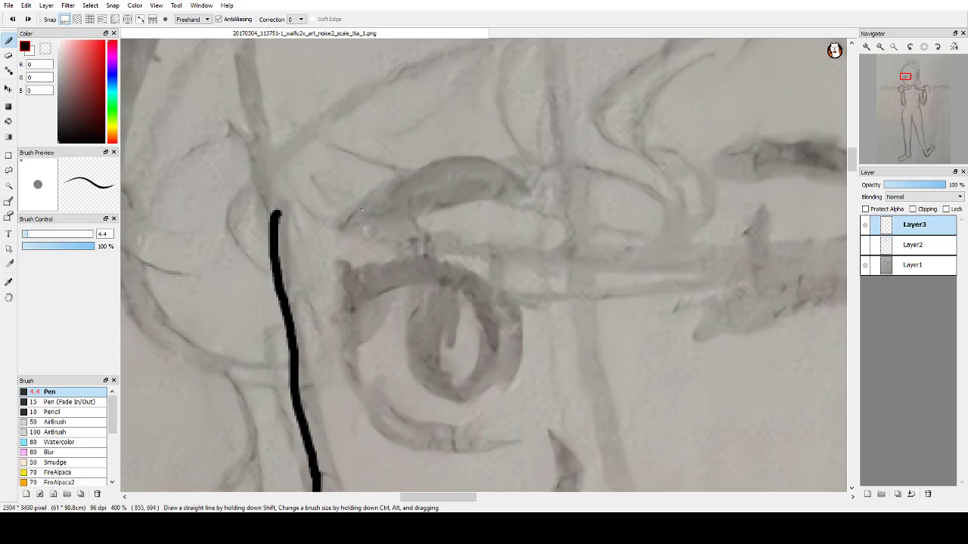
{"action": "mouse_move", "coordinate": [340, 223]}
{"action": "left_mouse_down"}
{"action": "mouse_move", "coordinate": [445, 169]}
{"action": "mouse_move", "coordinate": [488, 169]}
{"action": "mouse_move", "coordinate": [522, 194]}
{"action": "mouse_move", "coordinate": [480, 211]}
{"action": "mouse_move", "coordinate": [509, 192]}
{"action": "mouse_move", "coordinate": [464, 195]}
{"action": "mouse_move", "coordinate": [362, 224]}
{"action": "mouse_move", "coordinate": [341, 240]}
{"action": "left_mouse_up"}
{"action": "key", "text": "ctrl+z"}
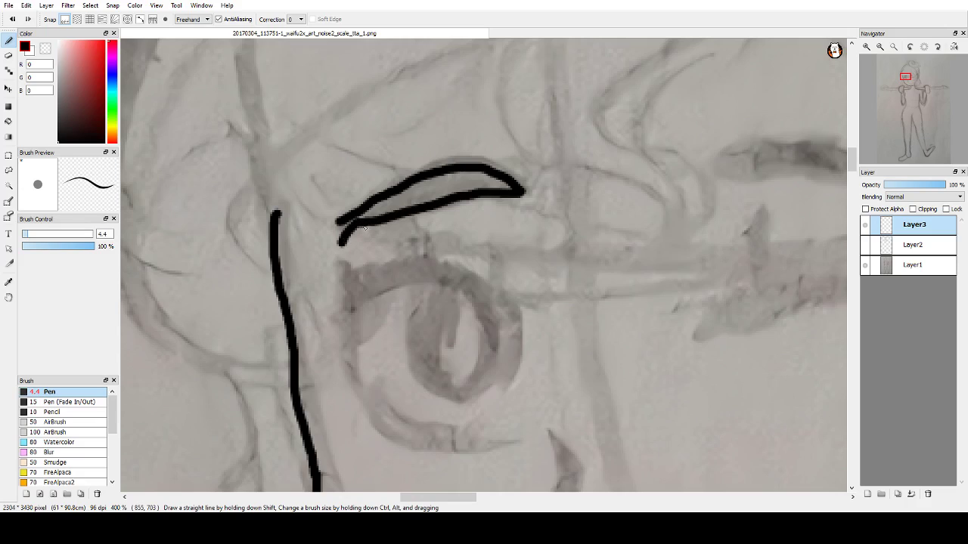
{"action": "mouse_move", "coordinate": [368, 228]}
{"action": "left_mouse_down"}
{"action": "mouse_move", "coordinate": [341, 241]}
{"action": "mouse_move", "coordinate": [345, 219]}
{"action": "mouse_move", "coordinate": [332, 240]}
{"action": "left_mouse_up"}
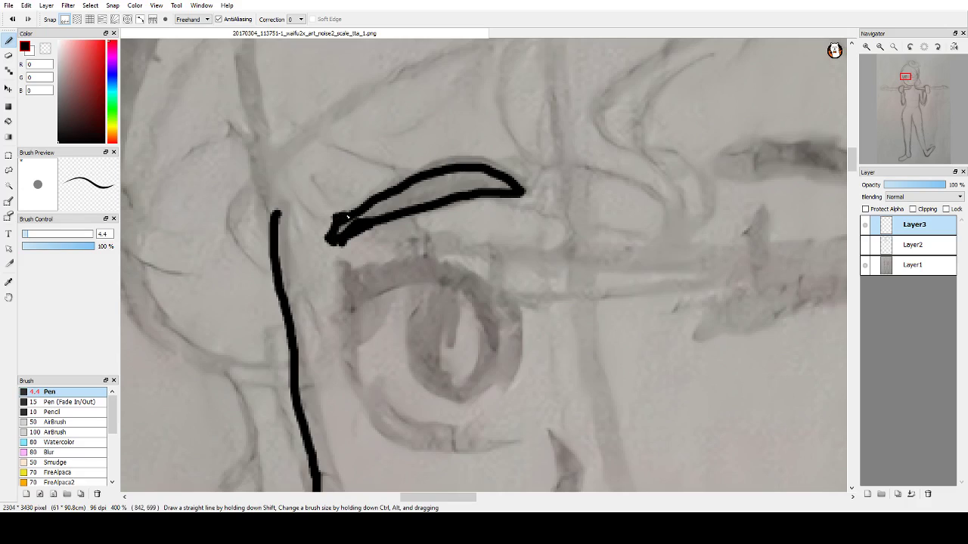
{"action": "mouse_move", "coordinate": [347, 218]}
{"action": "left_mouse_down"}
{"action": "mouse_move", "coordinate": [369, 214]}
{"action": "mouse_move", "coordinate": [338, 221]}
{"action": "mouse_move", "coordinate": [341, 234]}
{"action": "mouse_move", "coordinate": [428, 200]}
{"action": "left_mouse_up"}
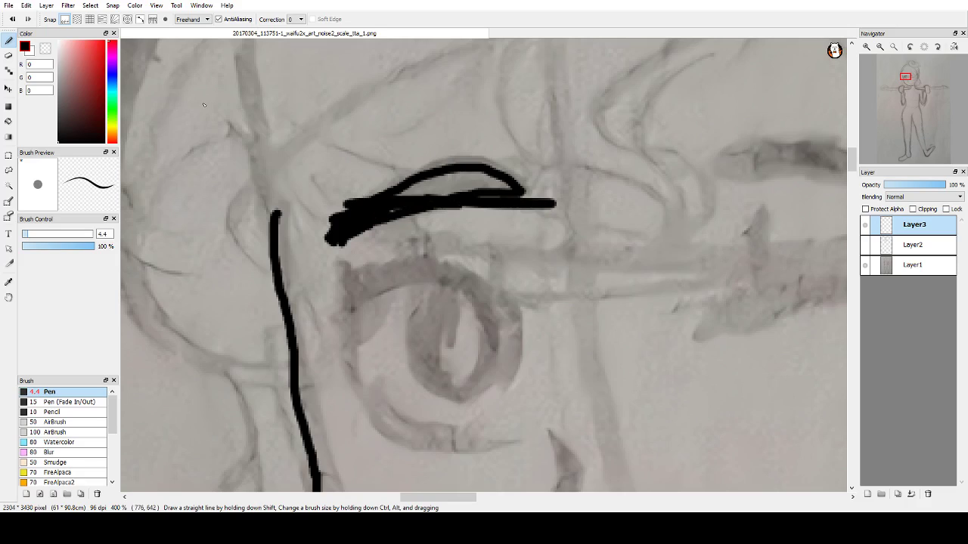
{"action": "key", "text": "ctrl+z"}
{"action": "key", "text": "ctrl+z"}
{"action": "key", "text": "ctrl+z"}
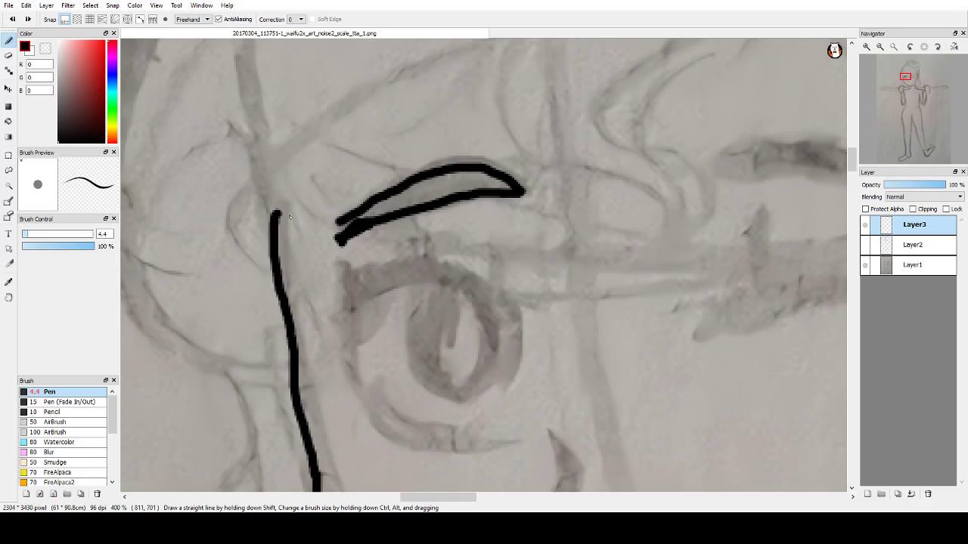
Step: Close the outer end of the eyebrow outline with a short vertical stroke
{"action": "left_click_drag", "start_coordinate": [334, 218], "coordinate": [335, 238]}
{"action": "key", "text": "ctrl+z"}
{"action": "mouse_move", "coordinate": [336, 214]}
{"action": "left_mouse_down"}
{"action": "mouse_move", "coordinate": [328, 241]}
{"action": "mouse_move", "coordinate": [337, 243]}
{"action": "left_mouse_up"}
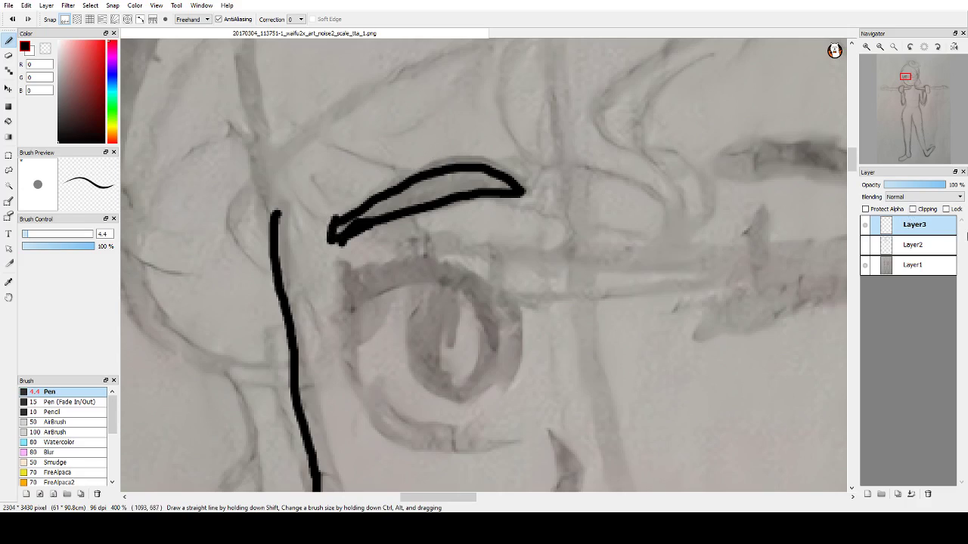
Step: Add a new layer directly beneath the line art on Layer3 and hide the pencil sketch on Layer1
{"action": "left_click", "coordinate": [871, 496]}
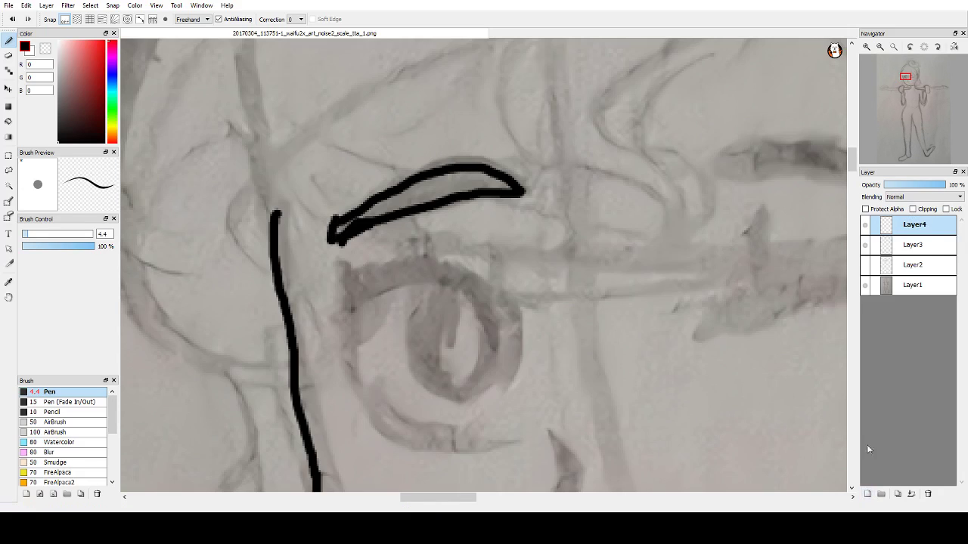
{"action": "left_click_drag", "start_coordinate": [901, 226], "coordinate": [904, 250]}
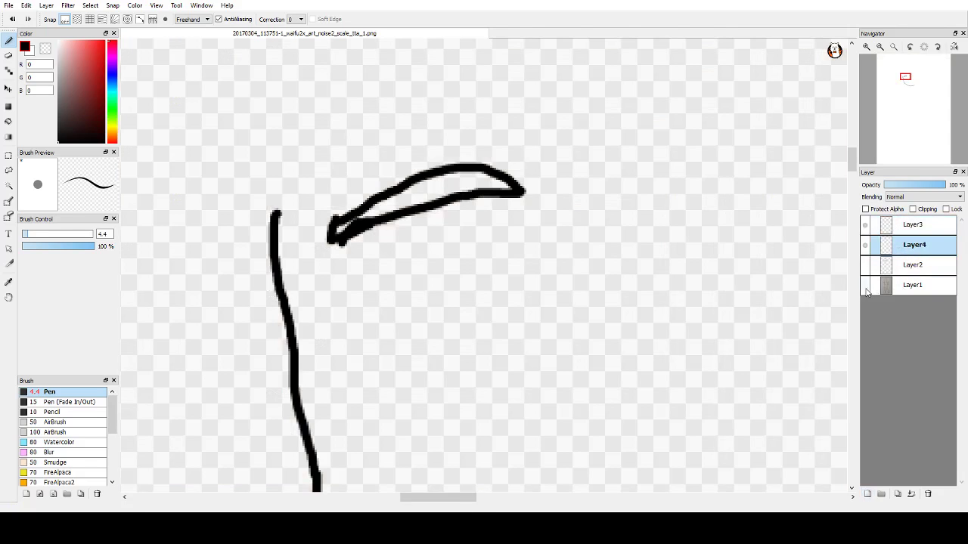
{"action": "left_click", "coordinate": [865, 285]}
Step: Set the brush colour to red (227, 57, 57), test strokes beneath the eyebrow outline, and clear them from the layer
{"action": "mouse_move", "coordinate": [62, 62]}
{"action": "left_mouse_down"}
{"action": "mouse_move", "coordinate": [82, 43]}
{"action": "mouse_move", "coordinate": [93, 50]}
{"action": "left_mouse_up"}
{"action": "mouse_move", "coordinate": [367, 215]}
{"action": "left_mouse_down"}
{"action": "mouse_move", "coordinate": [469, 176]}
{"action": "mouse_move", "coordinate": [536, 174]}
{"action": "mouse_move", "coordinate": [255, 208]}
{"action": "left_mouse_up"}
{"action": "left_click_drag", "start_coordinate": [369, 220], "coordinate": [291, 236]}
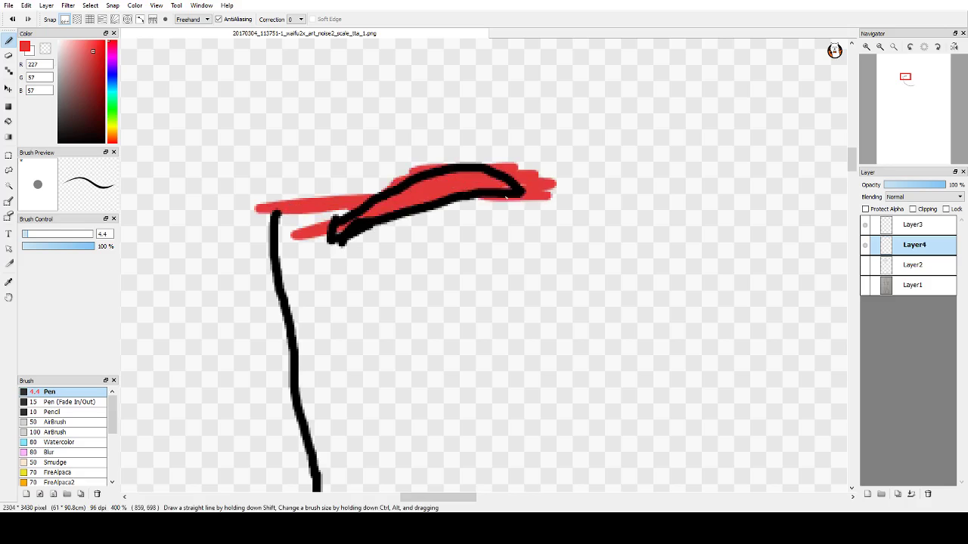
{"action": "key", "text": "Delete"}
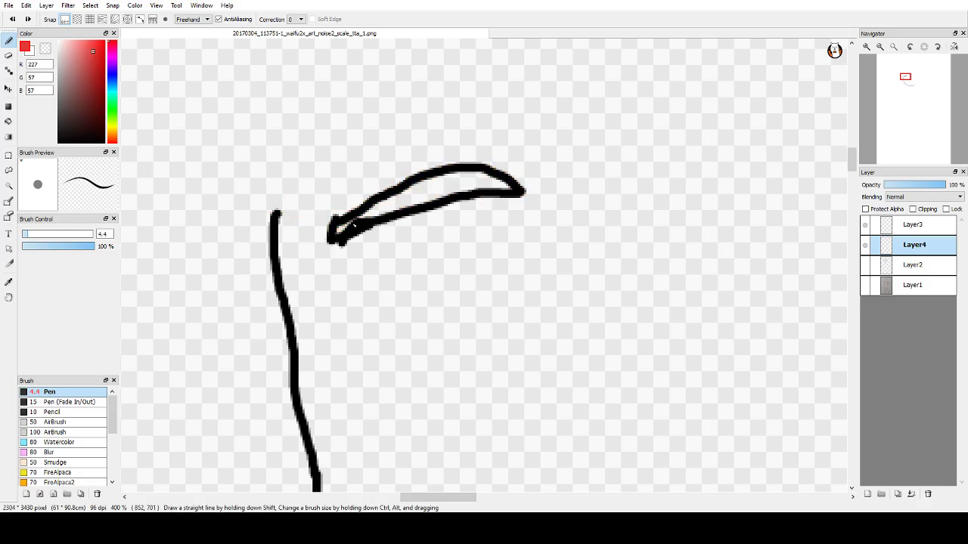
Step: Try filling the eyebrow with red on Layer4, check it with the Layer3 line art hidden, and undo the fill
{"action": "mouse_move", "coordinate": [353, 224]}
{"action": "left_mouse_down"}
{"action": "mouse_move", "coordinate": [315, 235]}
{"action": "mouse_move", "coordinate": [454, 176]}
{"action": "mouse_move", "coordinate": [506, 186]}
{"action": "mouse_move", "coordinate": [377, 219]}
{"action": "mouse_move", "coordinate": [453, 183]}
{"action": "mouse_move", "coordinate": [488, 183]}
{"action": "mouse_move", "coordinate": [384, 204]}
{"action": "mouse_move", "coordinate": [435, 199]}
{"action": "left_mouse_up"}
{"action": "key", "text": "ctrl+z"}
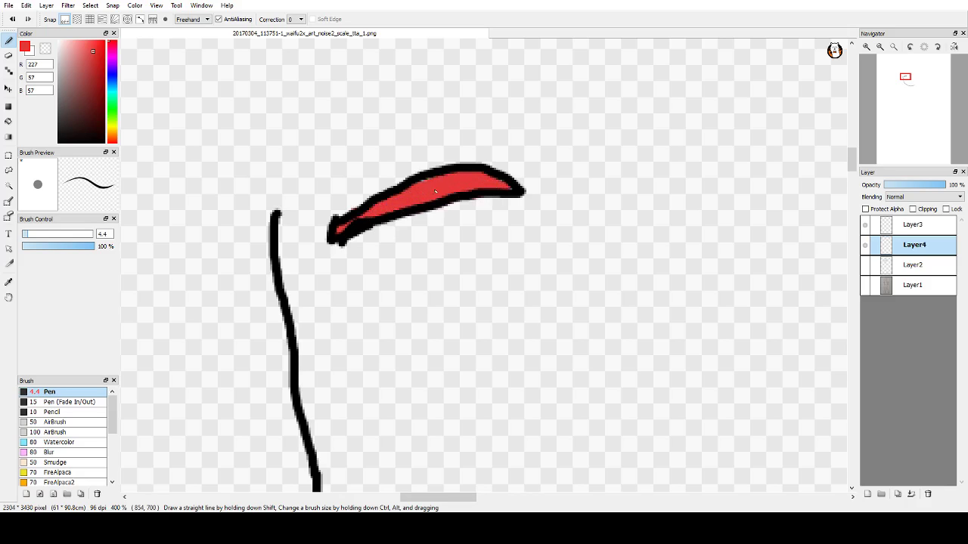
{"action": "left_click", "coordinate": [866, 226]}
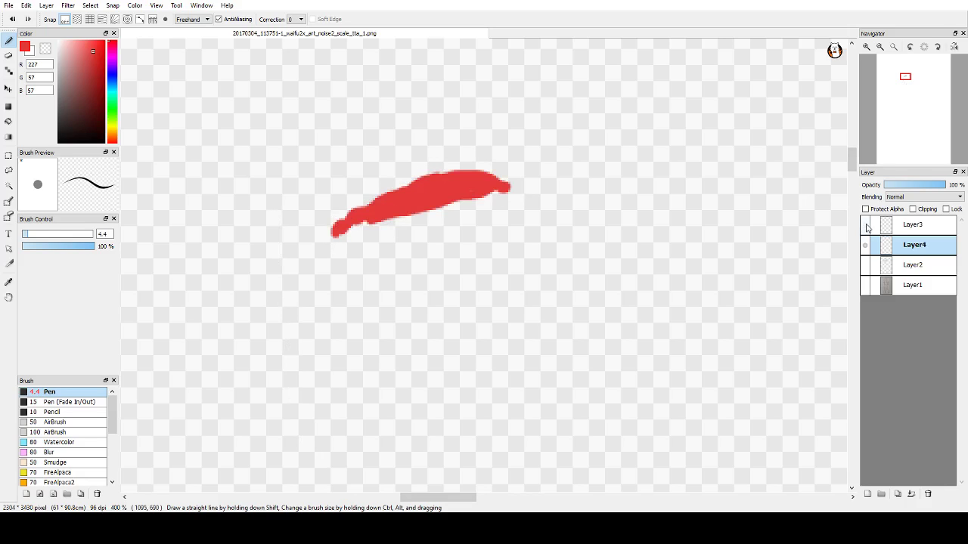
{"action": "left_click", "coordinate": [866, 226]}
{"action": "key", "text": "ctrl+z"}
{"action": "key", "text": "ctrl+z"}
{"action": "key", "text": "ctrl+z"}
{"action": "key", "text": "ctrl+z"}
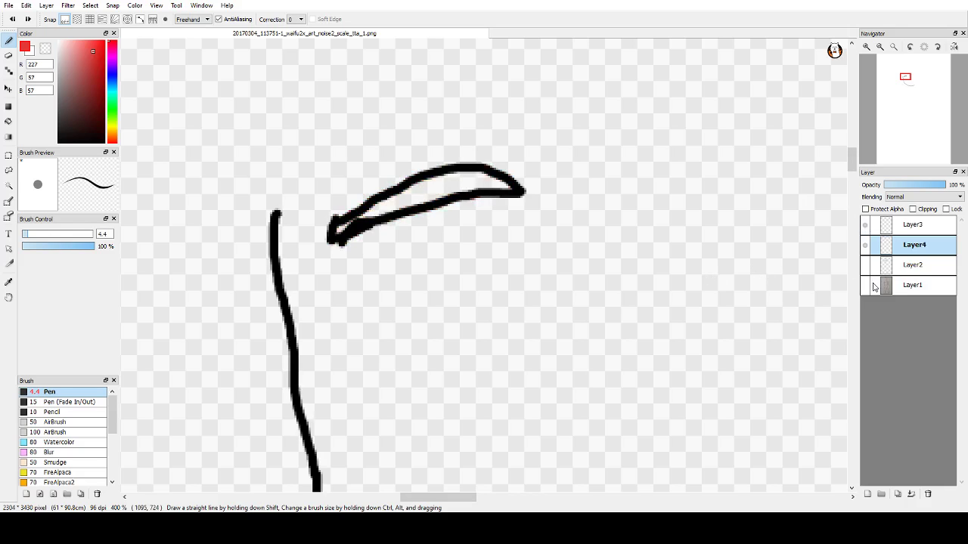
Step: Return to Layer3, show the pencil sketch on Layer1, and thicken the eyebrow's outer end and lower edge in black
{"action": "left_click", "coordinate": [893, 226]}
{"action": "left_click", "coordinate": [866, 285]}
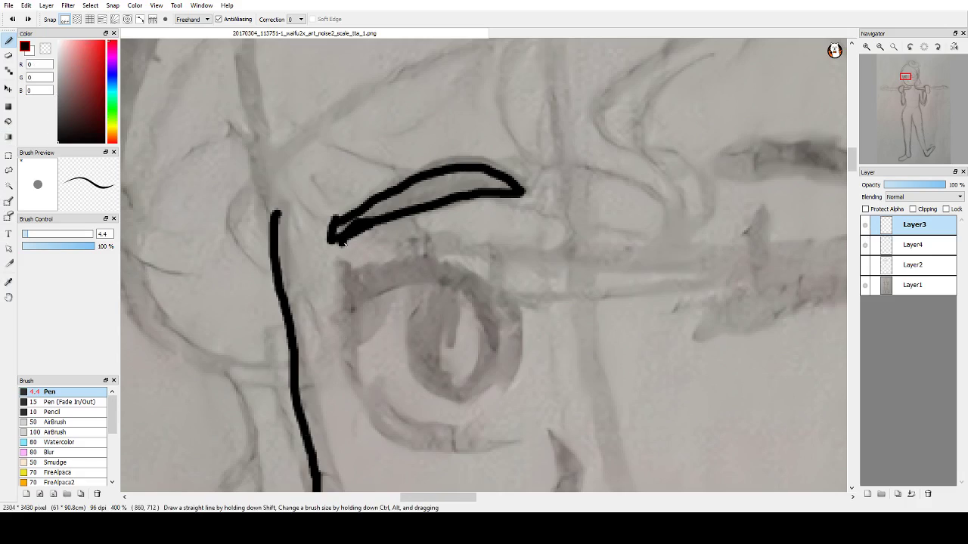
{"action": "left_click", "coordinate": [385, 202]}
{"action": "mouse_move", "coordinate": [392, 206]}
{"action": "left_mouse_down"}
{"action": "mouse_move", "coordinate": [339, 229]}
{"action": "mouse_move", "coordinate": [437, 199]}
{"action": "left_mouse_up"}
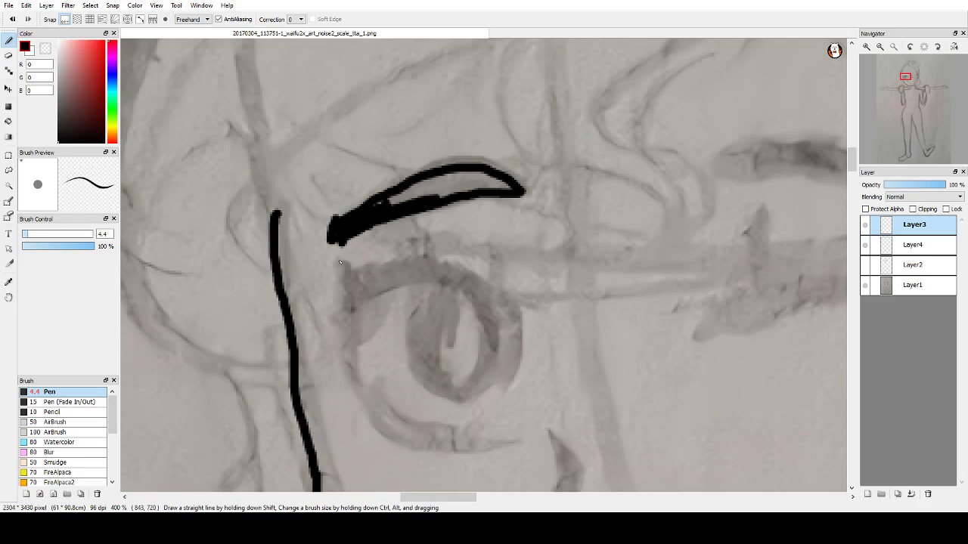
Step: Outline the open eye's upper eyelid as a tapering band and draw the round iris directly beneath it
{"action": "mouse_move", "coordinate": [339, 262]}
{"action": "left_mouse_down"}
{"action": "mouse_move", "coordinate": [347, 300]}
{"action": "mouse_move", "coordinate": [448, 288]}
{"action": "mouse_move", "coordinate": [478, 299]}
{"action": "left_mouse_up"}
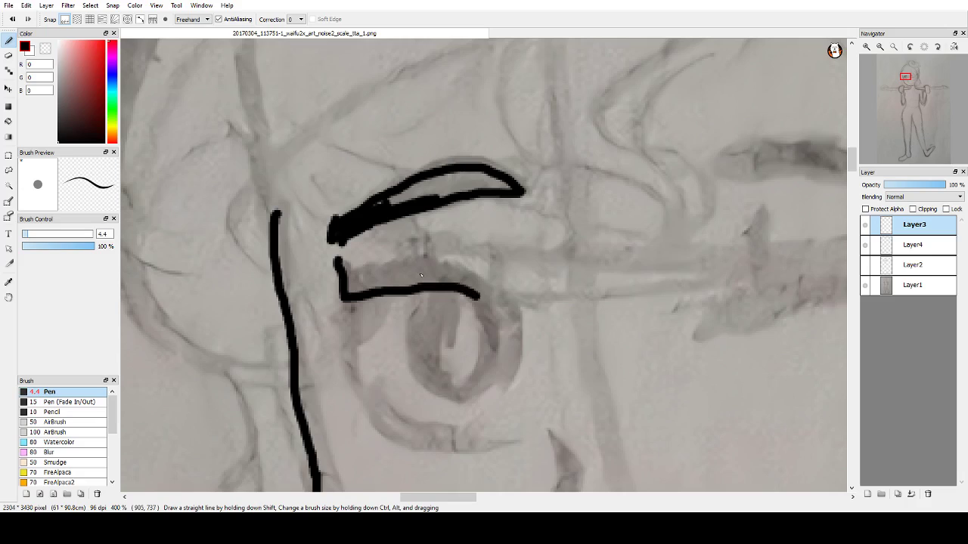
{"action": "mouse_move", "coordinate": [346, 262]}
{"action": "left_mouse_down"}
{"action": "mouse_move", "coordinate": [462, 272]}
{"action": "mouse_move", "coordinate": [486, 296]}
{"action": "mouse_move", "coordinate": [480, 308]}
{"action": "mouse_move", "coordinate": [494, 349]}
{"action": "mouse_move", "coordinate": [496, 307]}
{"action": "mouse_move", "coordinate": [487, 290]}
{"action": "mouse_move", "coordinate": [490, 322]}
{"action": "mouse_move", "coordinate": [480, 287]}
{"action": "left_mouse_up"}
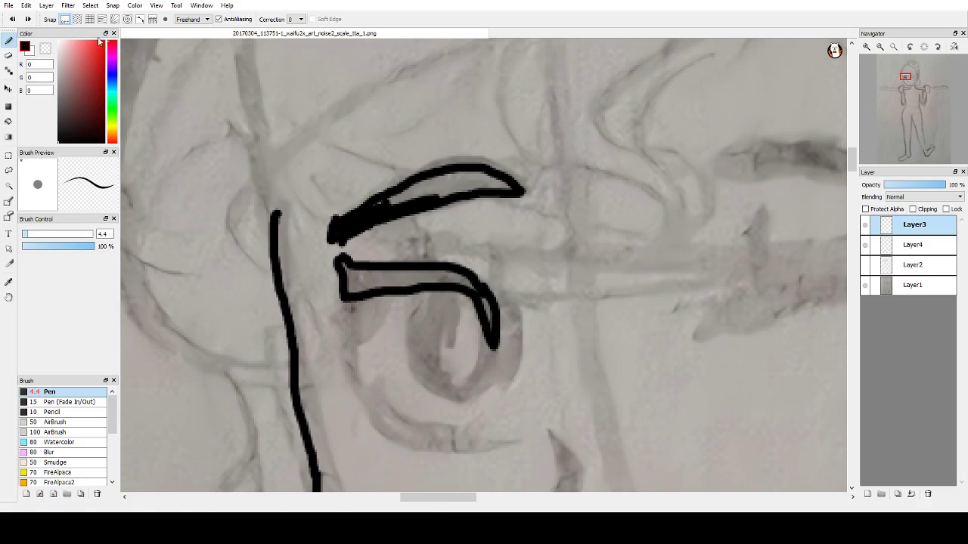
{"action": "key", "text": "ctrl+z"}
{"action": "key", "text": "ctrl+z"}
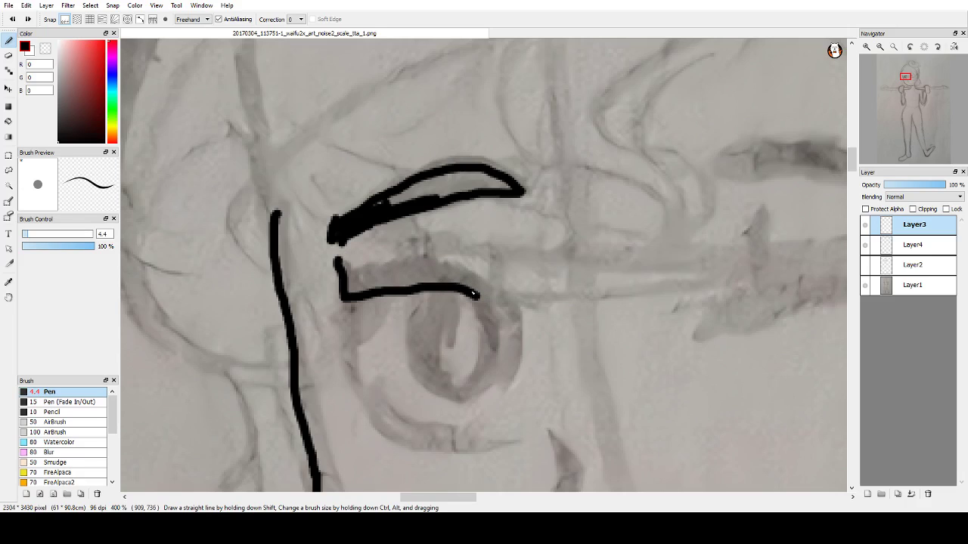
{"action": "mouse_move", "coordinate": [452, 289]}
{"action": "left_mouse_down"}
{"action": "mouse_move", "coordinate": [407, 319]}
{"action": "mouse_move", "coordinate": [408, 345]}
{"action": "mouse_move", "coordinate": [432, 388]}
{"action": "mouse_move", "coordinate": [460, 397]}
{"action": "mouse_move", "coordinate": [494, 384]}
{"action": "mouse_move", "coordinate": [504, 363]}
{"action": "mouse_move", "coordinate": [506, 329]}
{"action": "mouse_move", "coordinate": [472, 297]}
{"action": "left_mouse_up"}
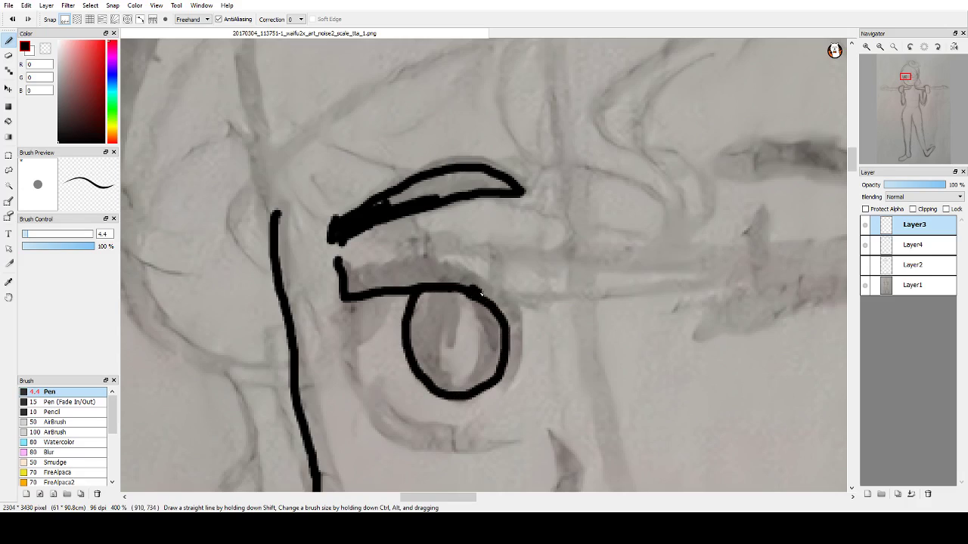
{"action": "mouse_move", "coordinate": [498, 298]}
{"action": "left_mouse_down"}
{"action": "mouse_move", "coordinate": [455, 263]}
{"action": "mouse_move", "coordinate": [390, 256]}
{"action": "mouse_move", "coordinate": [345, 269]}
{"action": "mouse_move", "coordinate": [340, 258]}
{"action": "left_mouse_up"}
{"action": "scroll", "coordinate": [386, 287], "scroll_direction": "up", "scroll_amount": 1}
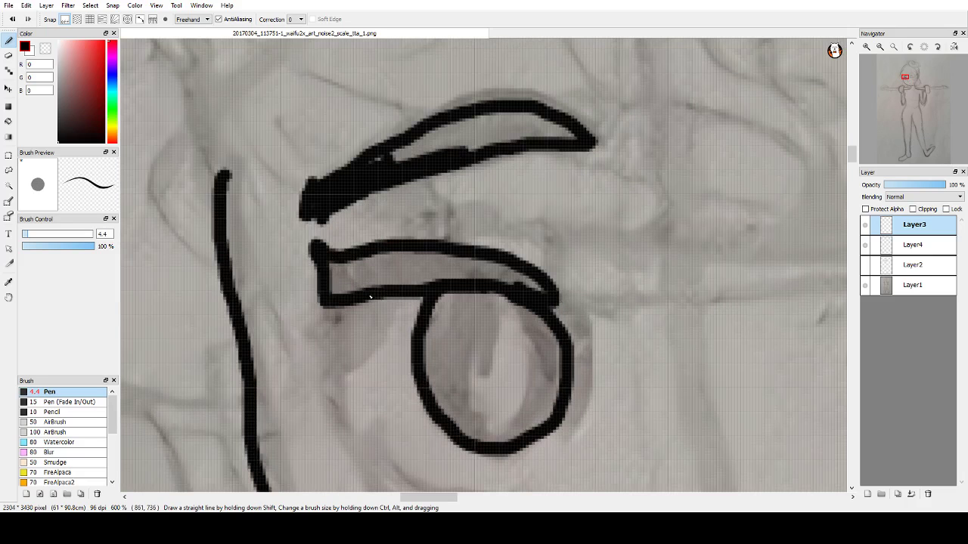
Step: Trace the nose below the open eye as a narrow wavy outline and add the small solid nostril mark beside it
{"action": "left_click_drag", "start_coordinate": [851, 156], "coordinate": [851, 168]}
{"action": "scroll", "coordinate": [650, 234], "scroll_direction": "down", "scroll_amount": 1}
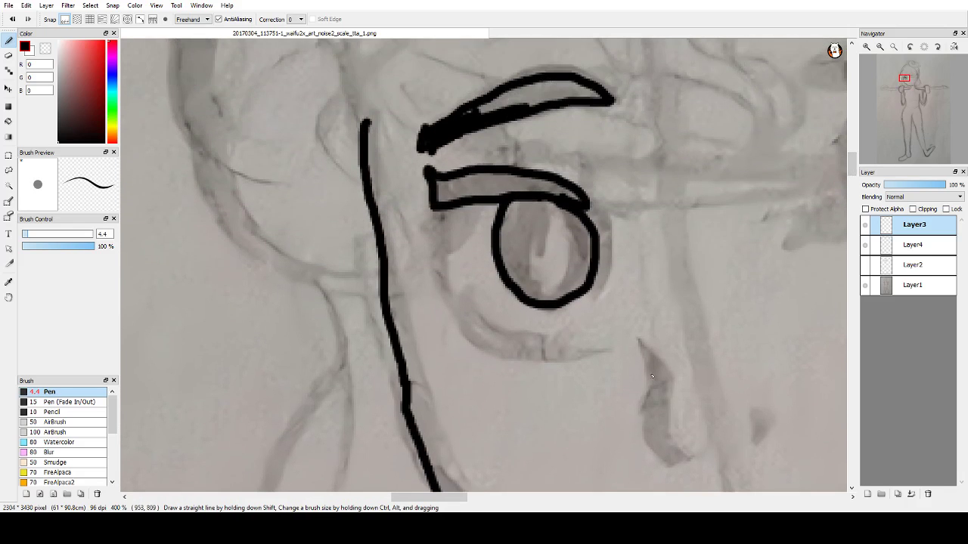
{"action": "scroll", "coordinate": [651, 376], "scroll_direction": "up", "scroll_amount": 1}
{"action": "scroll", "coordinate": [651, 376], "scroll_direction": "down", "scroll_amount": 1}
{"action": "scroll", "coordinate": [649, 352], "scroll_direction": "up", "scroll_amount": 2}
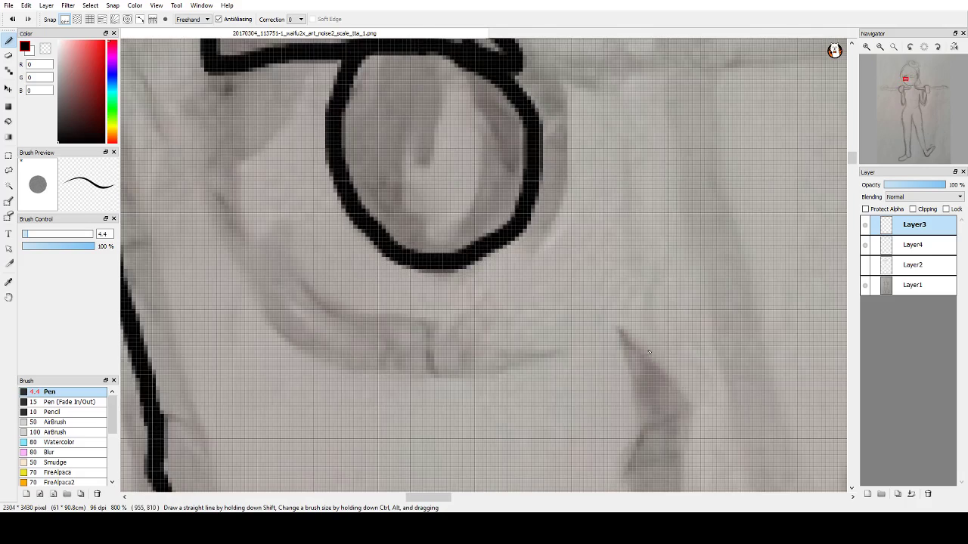
{"action": "mouse_move", "coordinate": [852, 157]}
{"action": "left_mouse_down"}
{"action": "mouse_move", "coordinate": [851, 181]}
{"action": "mouse_move", "coordinate": [851, 163]}
{"action": "left_mouse_up"}
{"action": "mouse_move", "coordinate": [620, 118]}
{"action": "left_mouse_down"}
{"action": "mouse_move", "coordinate": [679, 200]}
{"action": "mouse_move", "coordinate": [673, 297]}
{"action": "mouse_move", "coordinate": [682, 328]}
{"action": "mouse_move", "coordinate": [708, 353]}
{"action": "mouse_move", "coordinate": [702, 357]}
{"action": "mouse_move", "coordinate": [667, 346]}
{"action": "mouse_move", "coordinate": [644, 319]}
{"action": "mouse_move", "coordinate": [651, 205]}
{"action": "mouse_move", "coordinate": [637, 148]}
{"action": "left_mouse_up"}
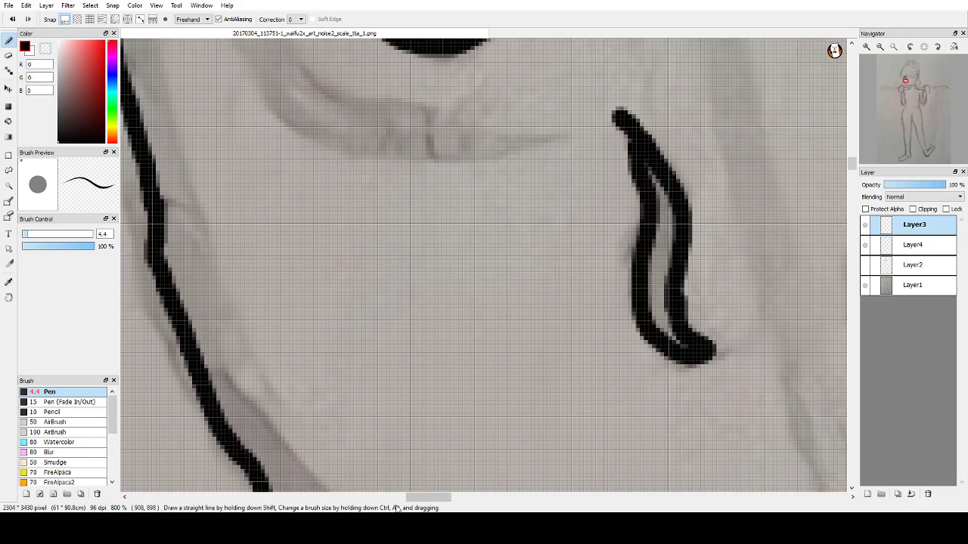
{"action": "scroll", "coordinate": [431, 484], "scroll_direction": "up", "scroll_amount": 1}
{"action": "left_click_drag", "start_coordinate": [421, 497], "coordinate": [453, 490]}
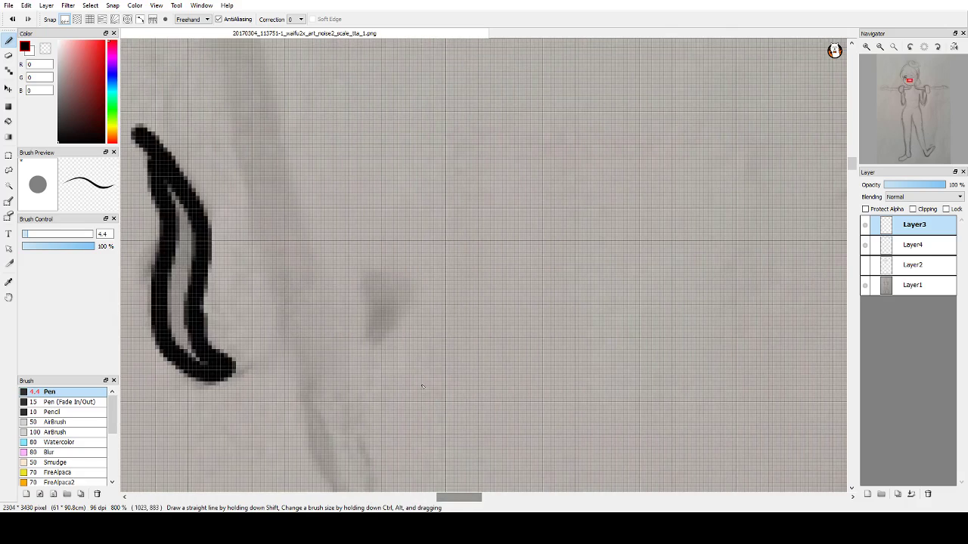
{"action": "mouse_move", "coordinate": [373, 331]}
{"action": "left_mouse_down"}
{"action": "mouse_move", "coordinate": [372, 283]}
{"action": "mouse_move", "coordinate": [389, 280]}
{"action": "mouse_move", "coordinate": [399, 303]}
{"action": "mouse_move", "coordinate": [382, 327]}
{"action": "left_mouse_up"}
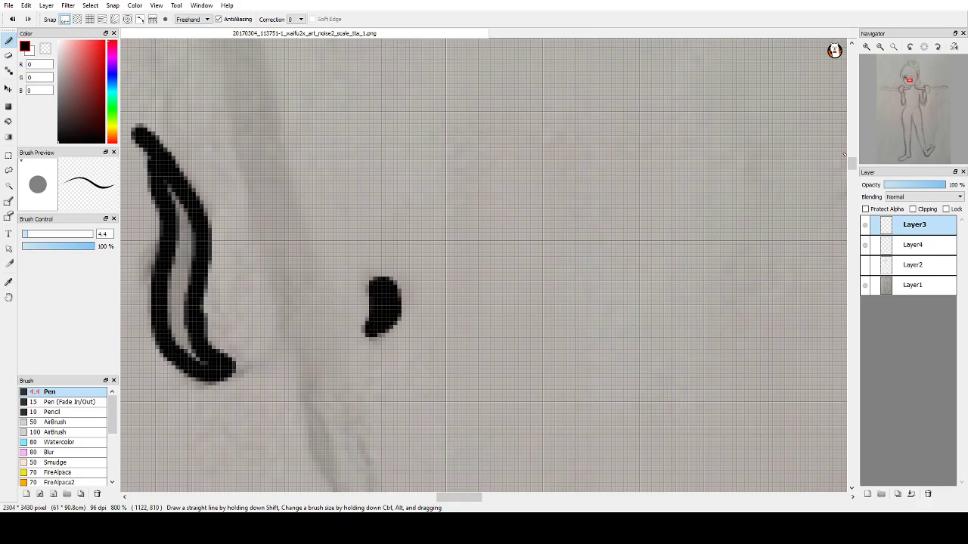
Step: Outline the open eye's lower lid as a curved band from the outer corner, with a short curve joining it beside the iris
{"action": "scroll", "coordinate": [336, 274], "scroll_direction": "down", "scroll_amount": 3}
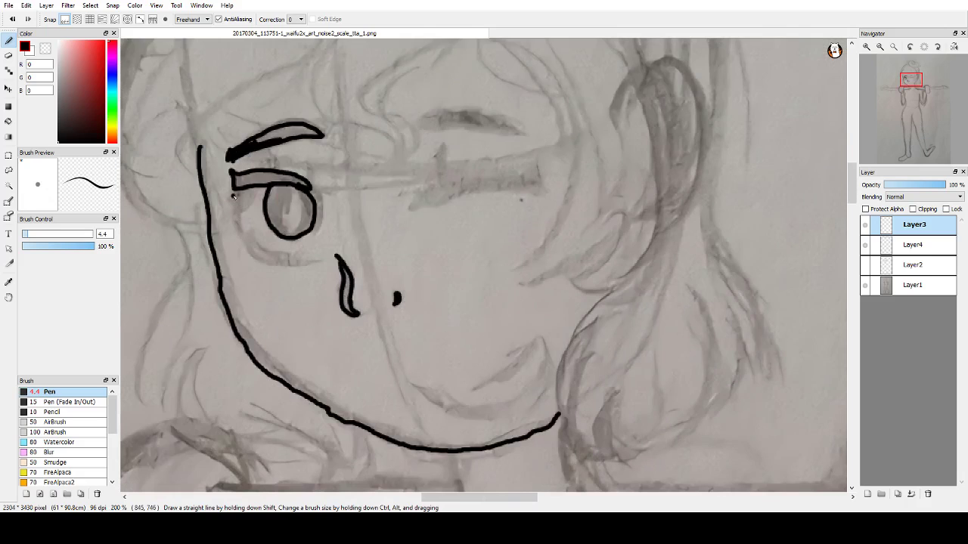
{"action": "mouse_move", "coordinate": [234, 199]}
{"action": "left_mouse_down"}
{"action": "mouse_move", "coordinate": [253, 260]}
{"action": "mouse_move", "coordinate": [304, 275]}
{"action": "left_mouse_up"}
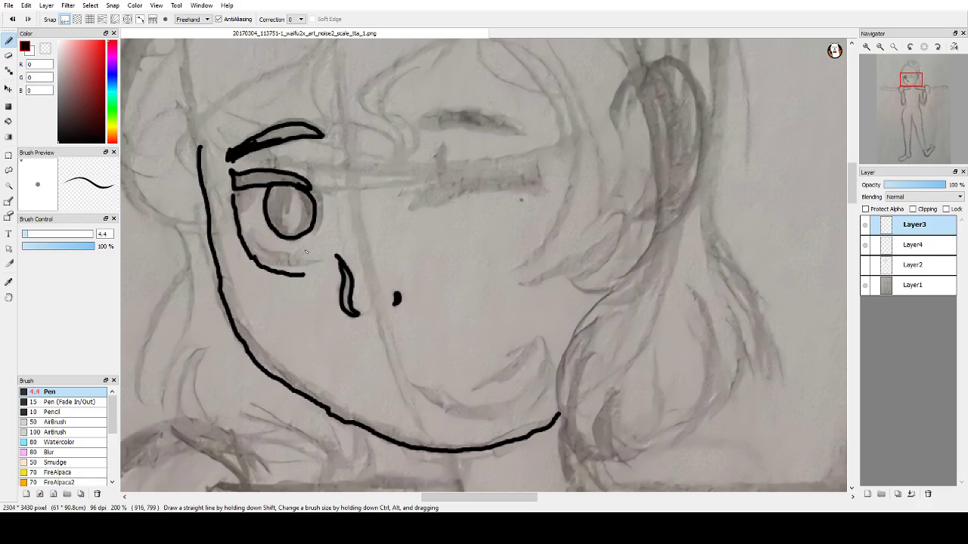
{"action": "key", "text": "ctrl+z"}
{"action": "left_click", "coordinate": [304, 249]}
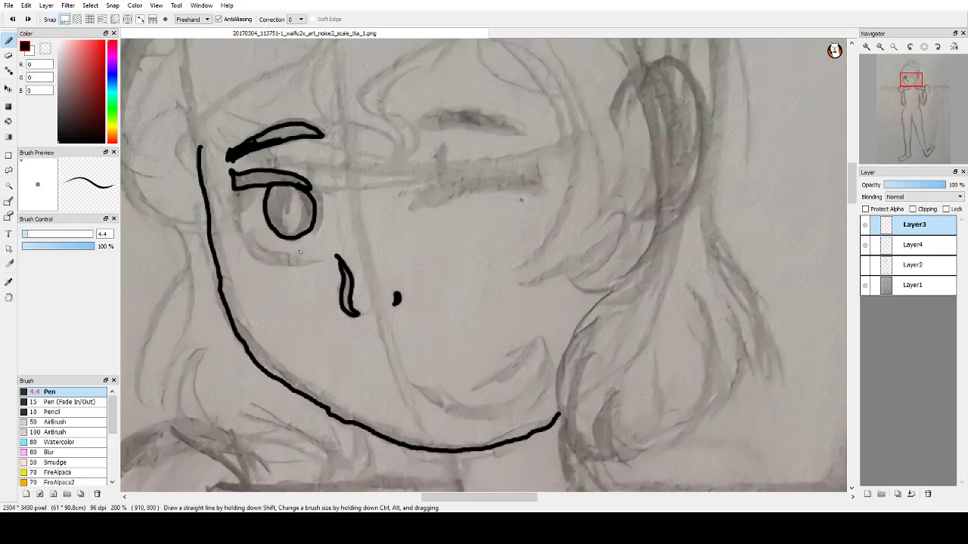
{"action": "mouse_move", "coordinate": [233, 189]}
{"action": "left_mouse_down"}
{"action": "mouse_move", "coordinate": [244, 249]}
{"action": "mouse_move", "coordinate": [258, 264]}
{"action": "mouse_move", "coordinate": [322, 263]}
{"action": "mouse_move", "coordinate": [252, 235]}
{"action": "left_mouse_up"}
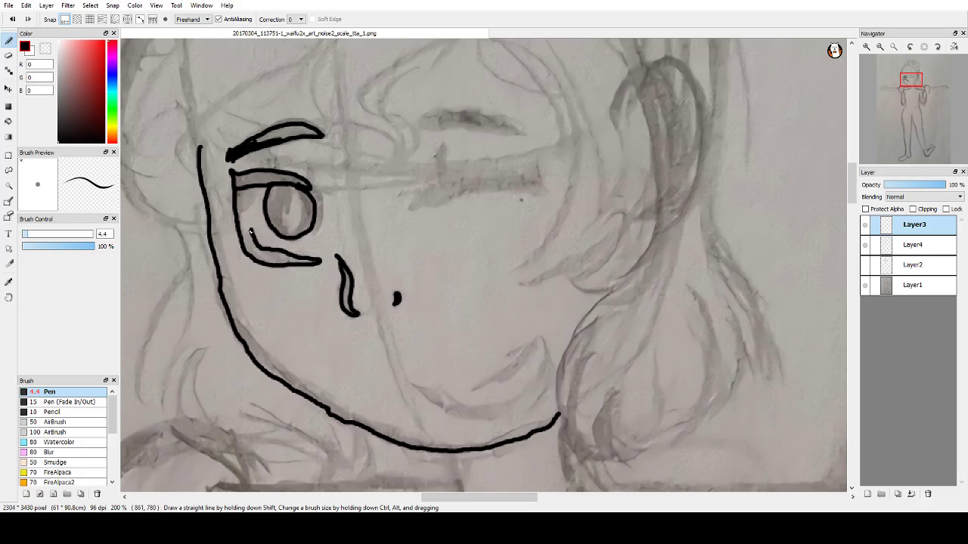
{"action": "left_click_drag", "start_coordinate": [250, 231], "coordinate": [244, 207]}
{"action": "left_click_drag", "start_coordinate": [244, 208], "coordinate": [262, 192]}
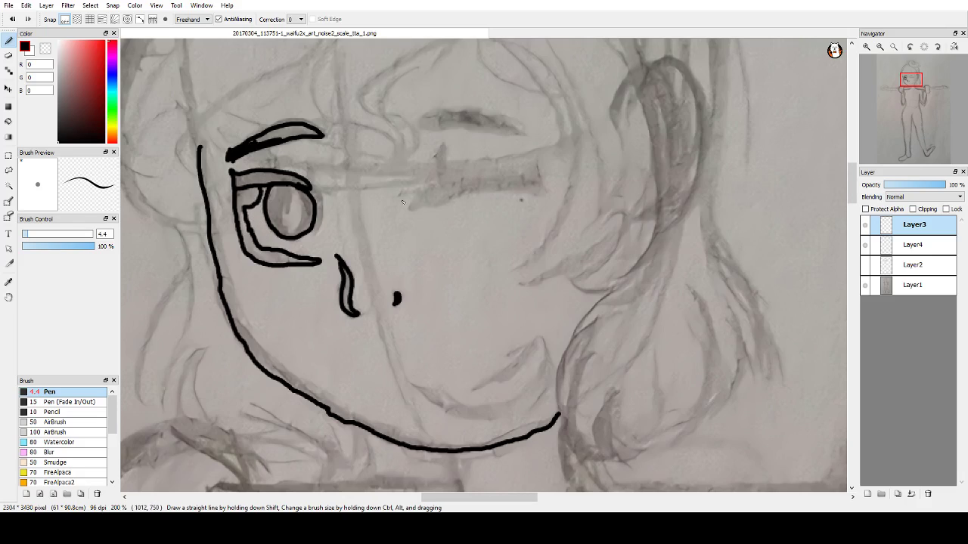
Step: Outline the eyebrow above the winking eye as a closed tapered shape following the pencil sketch
{"action": "scroll", "coordinate": [378, 205], "scroll_direction": "down", "scroll_amount": 1}
{"action": "scroll", "coordinate": [359, 185], "scroll_direction": "up", "scroll_amount": 1}
{"action": "left_click_drag", "start_coordinate": [852, 183], "coordinate": [852, 175]}
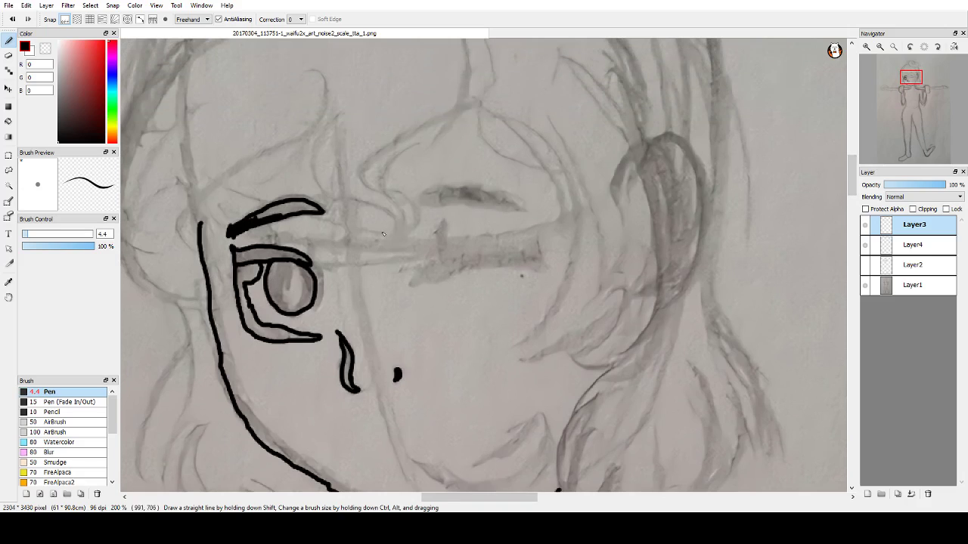
{"action": "mouse_move", "coordinate": [426, 192]}
{"action": "left_mouse_down"}
{"action": "mouse_move", "coordinate": [422, 204]}
{"action": "mouse_move", "coordinate": [527, 211]}
{"action": "mouse_move", "coordinate": [481, 191]}
{"action": "mouse_move", "coordinate": [428, 189]}
{"action": "left_mouse_up"}
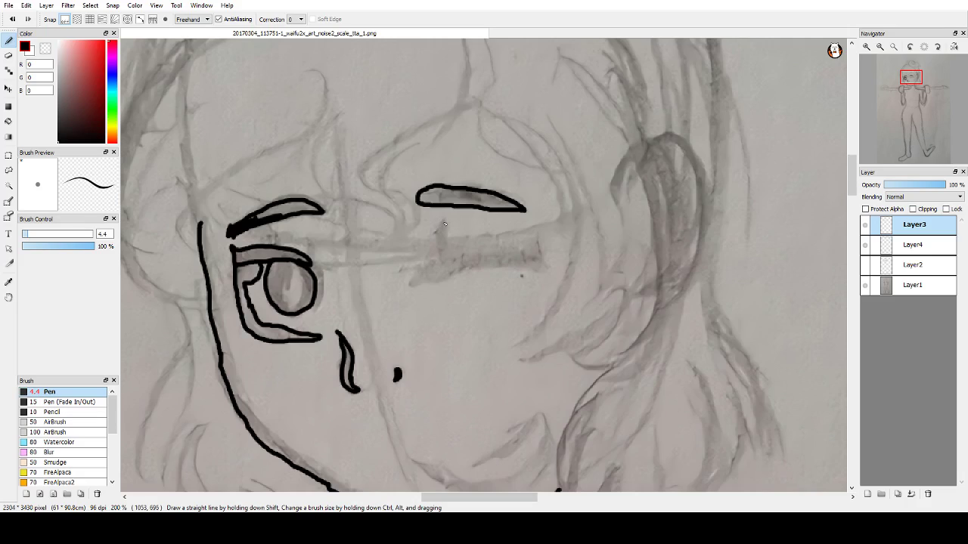
Step: Outline the winking eye's closed lid, including the upright lash spike and the pointed inner corner
{"action": "left_click_drag", "start_coordinate": [442, 222], "coordinate": [438, 257]}
{"action": "mouse_move", "coordinate": [444, 224]}
{"action": "left_mouse_down"}
{"action": "mouse_move", "coordinate": [447, 252]}
{"action": "mouse_move", "coordinate": [505, 252]}
{"action": "left_mouse_up"}
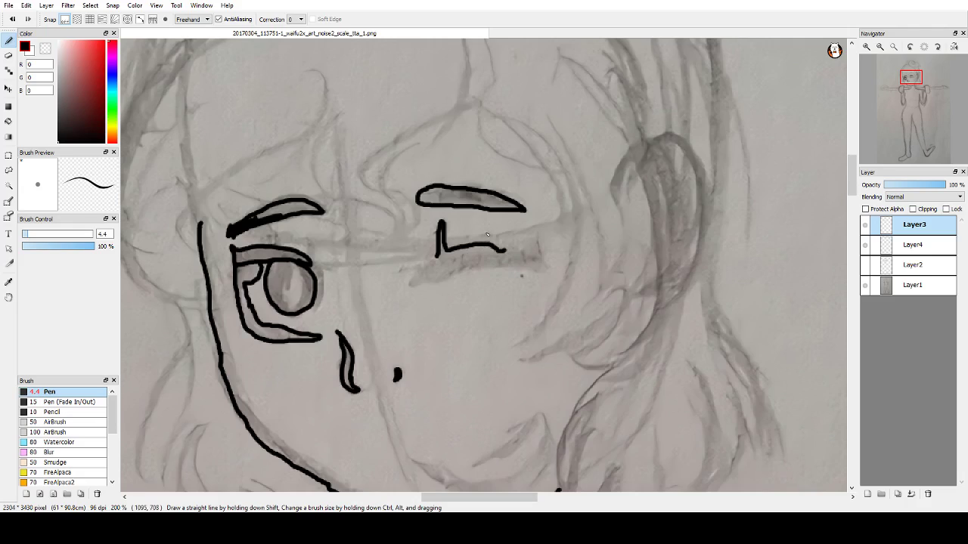
{"action": "key", "text": "ctrl+z"}
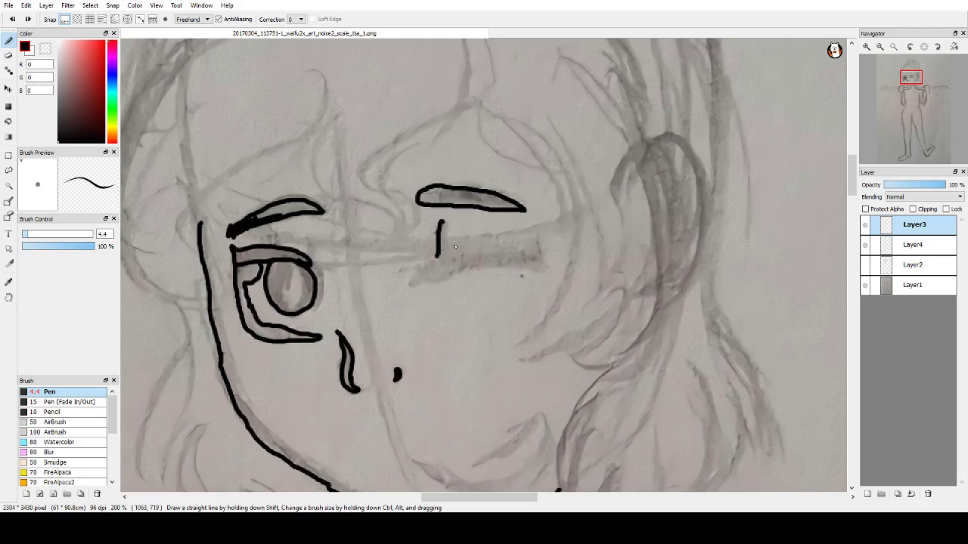
{"action": "mouse_move", "coordinate": [440, 225]}
{"action": "left_mouse_down"}
{"action": "mouse_move", "coordinate": [450, 248]}
{"action": "mouse_move", "coordinate": [506, 241]}
{"action": "mouse_move", "coordinate": [541, 262]}
{"action": "left_mouse_up"}
{"action": "mouse_move", "coordinate": [438, 256]}
{"action": "left_mouse_down"}
{"action": "mouse_move", "coordinate": [411, 285]}
{"action": "mouse_move", "coordinate": [540, 261]}
{"action": "left_mouse_up"}
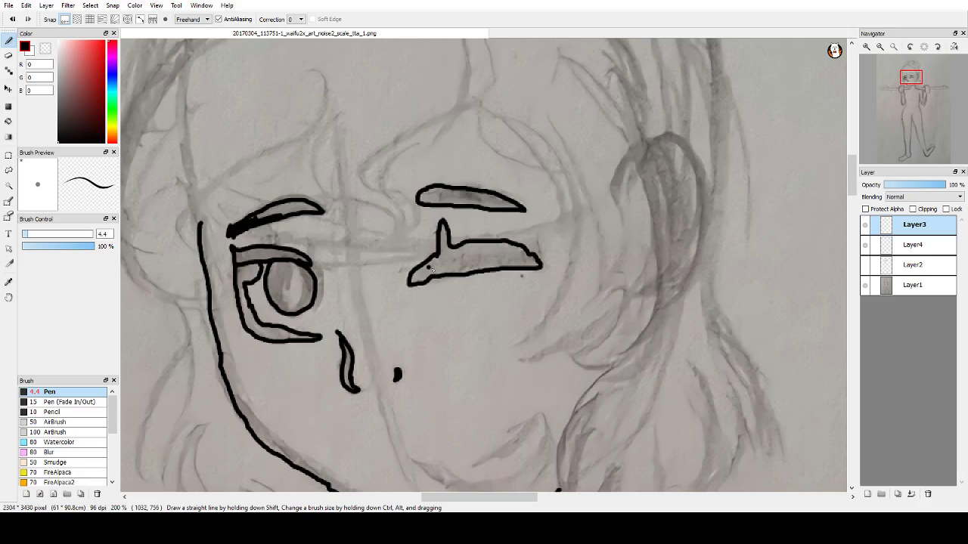
{"action": "scroll", "coordinate": [492, 228], "scroll_direction": "down", "scroll_amount": 1}
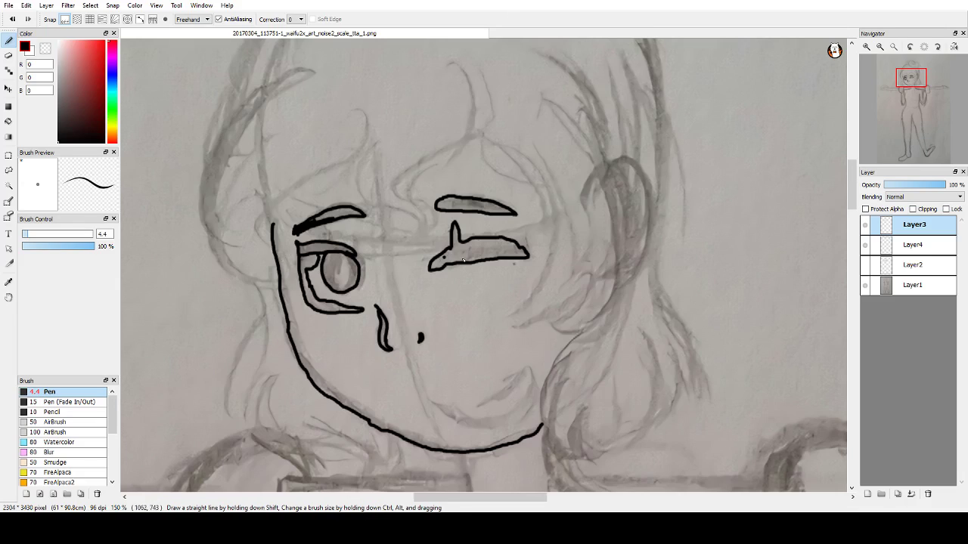
{"action": "mouse_move", "coordinate": [468, 264]}
{"action": "left_mouse_down"}
{"action": "mouse_move", "coordinate": [457, 284]}
{"action": "mouse_move", "coordinate": [476, 272]}
{"action": "mouse_move", "coordinate": [482, 281]}
{"action": "left_mouse_up"}
{"action": "mouse_move", "coordinate": [496, 261]}
{"action": "left_mouse_down"}
{"action": "mouse_move", "coordinate": [495, 316]}
{"action": "mouse_move", "coordinate": [567, 253]}
{"action": "mouse_move", "coordinate": [847, 260]}
{"action": "left_mouse_up"}
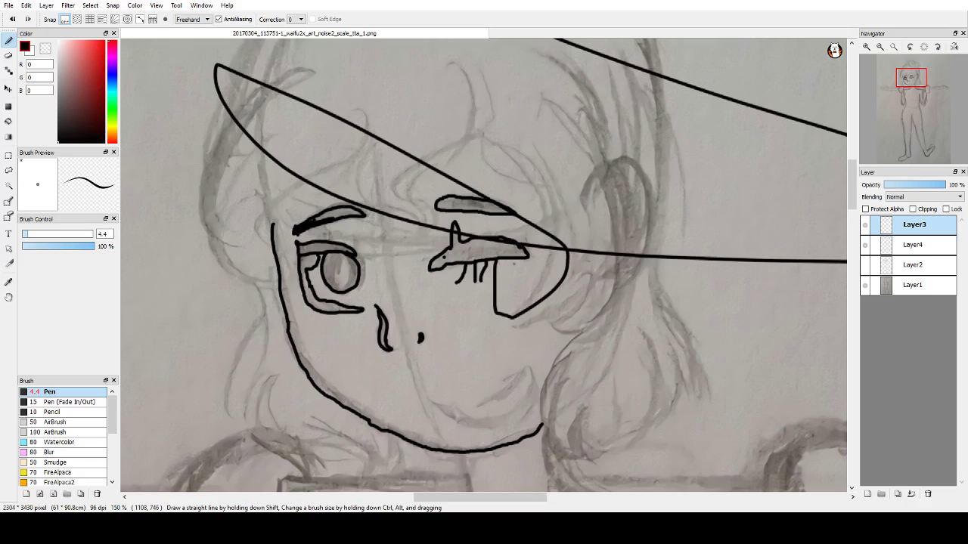
{"action": "key", "text": "ctrl+z"}
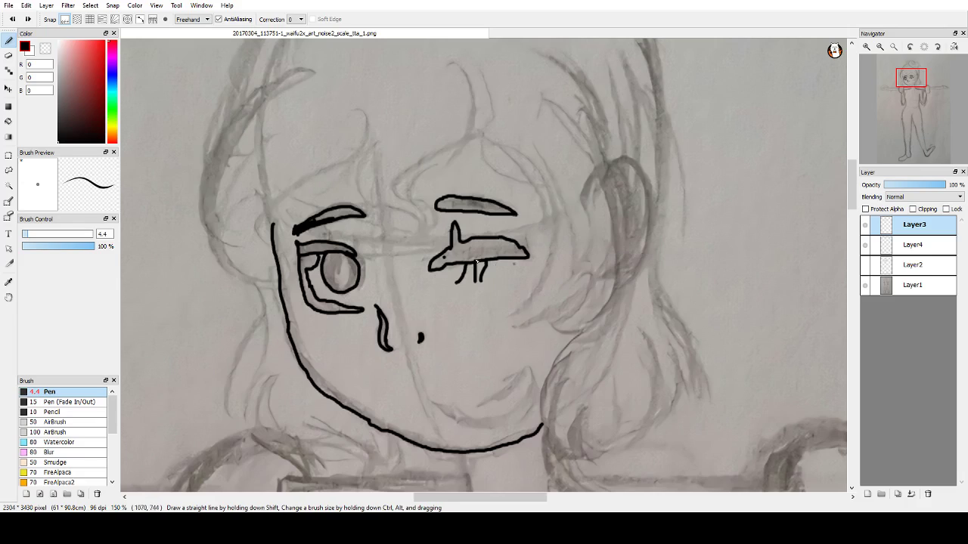
{"action": "key", "text": "ctrl+z"}
{"action": "mouse_move", "coordinate": [502, 260]}
{"action": "left_mouse_down"}
{"action": "mouse_move", "coordinate": [503, 282]}
{"action": "mouse_move", "coordinate": [543, 243]}
{"action": "left_mouse_up"}
{"action": "key", "text": "ctrl+z"}
{"action": "key", "text": "ctrl+z"}
{"action": "key", "text": "ctrl+z"}
{"action": "key", "text": "ctrl+z"}
{"action": "key", "text": "ctrl+z"}
{"action": "scroll", "coordinate": [343, 234], "scroll_direction": "down", "scroll_amount": 2}
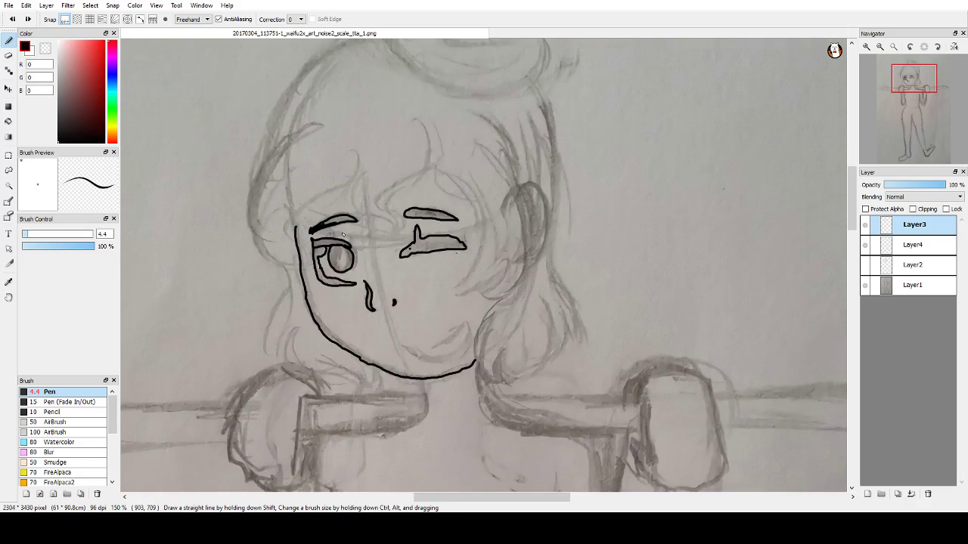
{"action": "scroll", "coordinate": [382, 219], "scroll_direction": "up", "scroll_amount": 2}
{"action": "scroll", "coordinate": [380, 209], "scroll_direction": "down", "scroll_amount": 1}
{"action": "scroll", "coordinate": [363, 204], "scroll_direction": "up", "scroll_amount": 3}
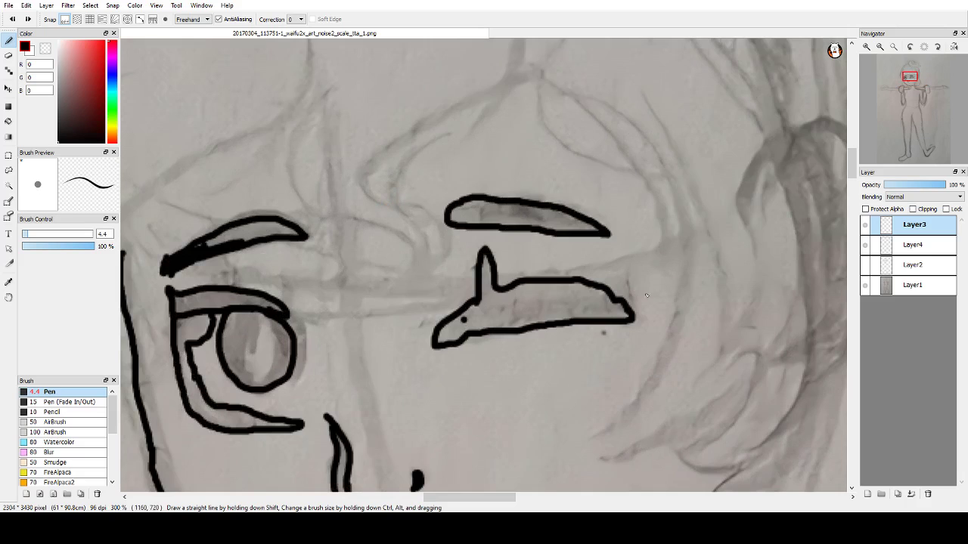
{"action": "scroll", "coordinate": [646, 294], "scroll_direction": "up", "scroll_amount": 2}
{"action": "scroll", "coordinate": [647, 295], "scroll_direction": "down", "scroll_amount": 1}
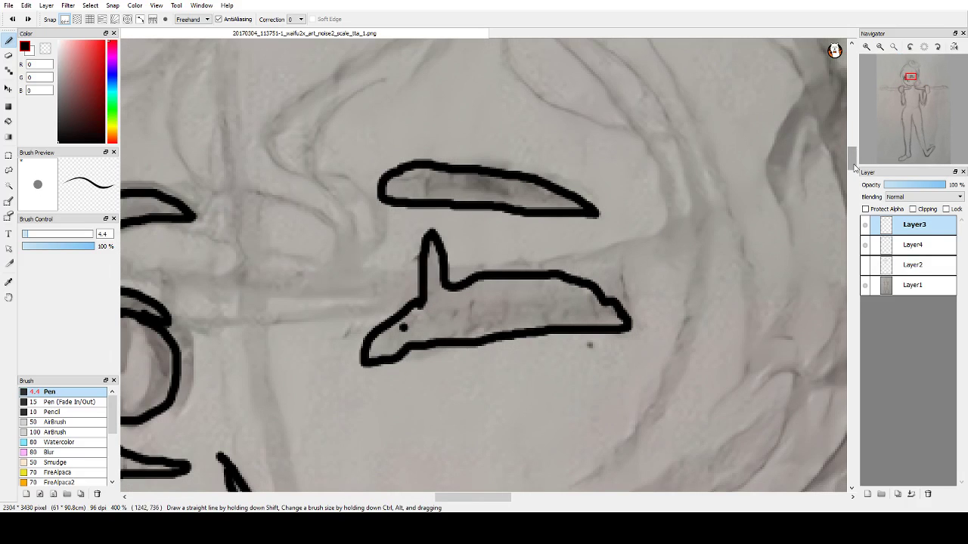
{"action": "left_click_drag", "start_coordinate": [854, 167], "coordinate": [855, 178]}
{"action": "scroll", "coordinate": [797, 249], "scroll_direction": "up", "scroll_amount": 1}
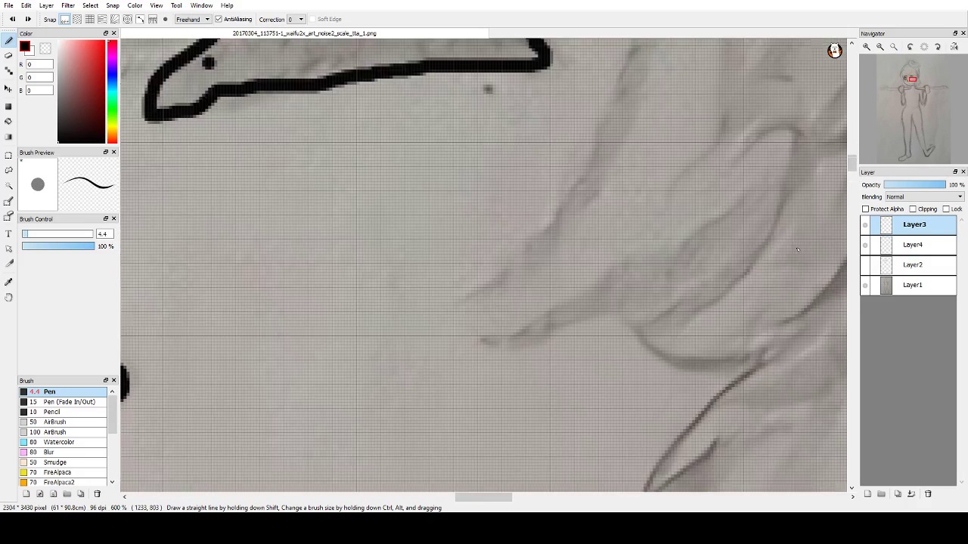
Step: Trace the fringe across the forehead and the hair strands framing the winking side, connecting both to the jaw line
{"action": "scroll", "coordinate": [797, 250], "scroll_direction": "down", "scroll_amount": 4}
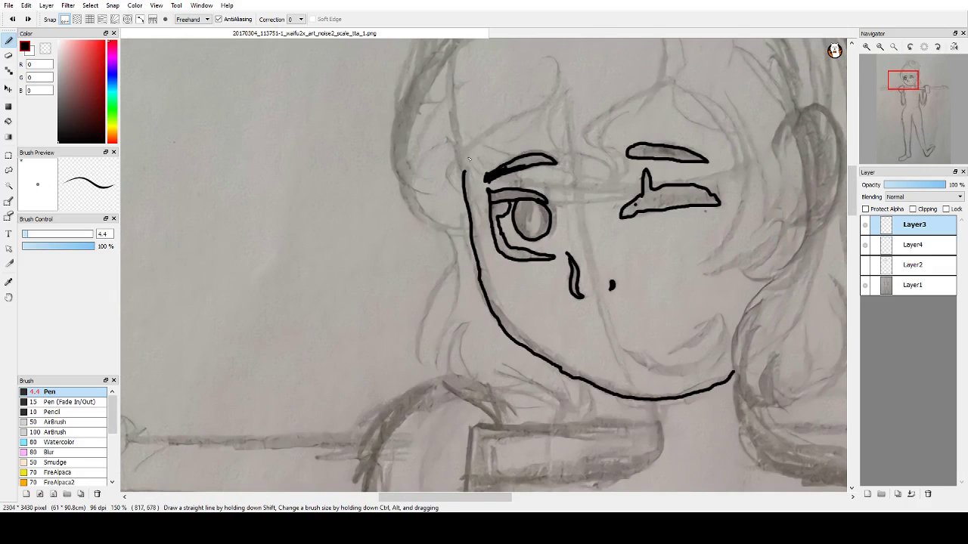
{"action": "mouse_move", "coordinate": [466, 174]}
{"action": "left_mouse_down"}
{"action": "mouse_move", "coordinate": [464, 152]}
{"action": "mouse_move", "coordinate": [546, 107]}
{"action": "mouse_move", "coordinate": [543, 124]}
{"action": "mouse_move", "coordinate": [605, 169]}
{"action": "mouse_move", "coordinate": [607, 186]}
{"action": "mouse_move", "coordinate": [626, 177]}
{"action": "mouse_move", "coordinate": [605, 122]}
{"action": "left_mouse_up"}
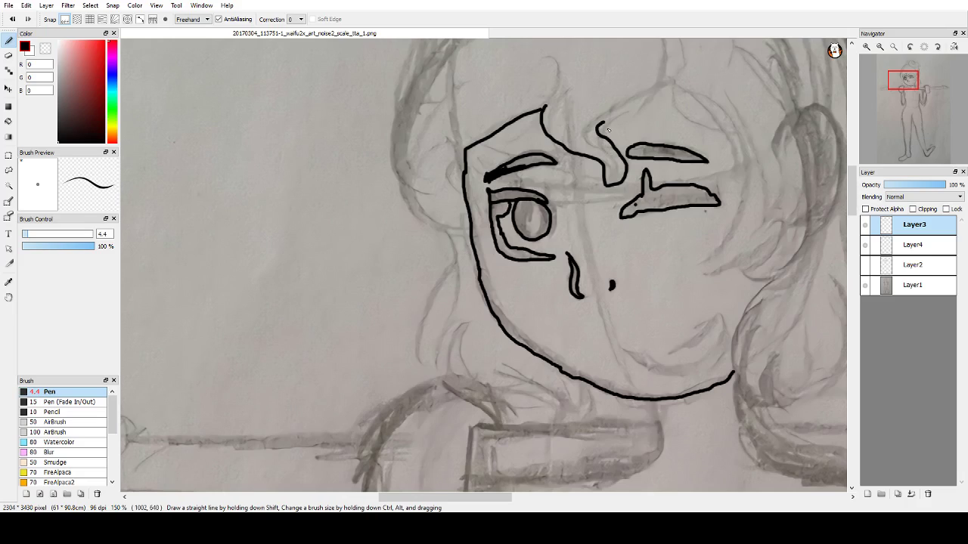
{"action": "mouse_move", "coordinate": [607, 126]}
{"action": "left_mouse_down"}
{"action": "mouse_move", "coordinate": [652, 99]}
{"action": "mouse_move", "coordinate": [710, 112]}
{"action": "mouse_move", "coordinate": [734, 168]}
{"action": "mouse_move", "coordinate": [738, 216]}
{"action": "mouse_move", "coordinate": [731, 237]}
{"action": "mouse_move", "coordinate": [700, 264]}
{"action": "mouse_move", "coordinate": [705, 273]}
{"action": "mouse_move", "coordinate": [751, 260]}
{"action": "mouse_move", "coordinate": [741, 270]}
{"action": "mouse_move", "coordinate": [771, 274]}
{"action": "mouse_move", "coordinate": [737, 375]}
{"action": "left_mouse_up"}
{"action": "scroll", "coordinate": [738, 375], "scroll_direction": "up", "scroll_amount": 1}
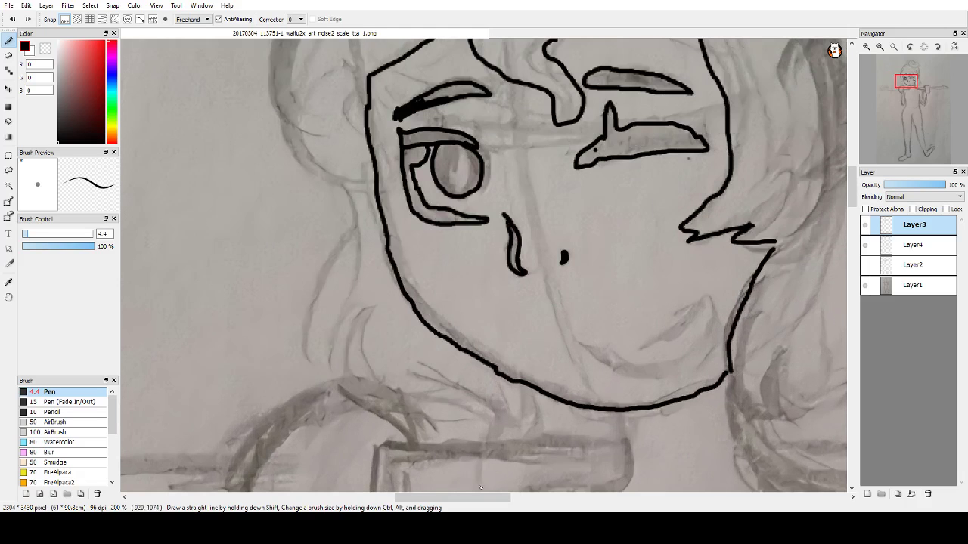
Step: Trace the lower hair lock beside the jaw, including its jagged tip, and continue its outer edge upward along the pencil sketch
{"action": "left_click_drag", "start_coordinate": [453, 497], "coordinate": [484, 497]}
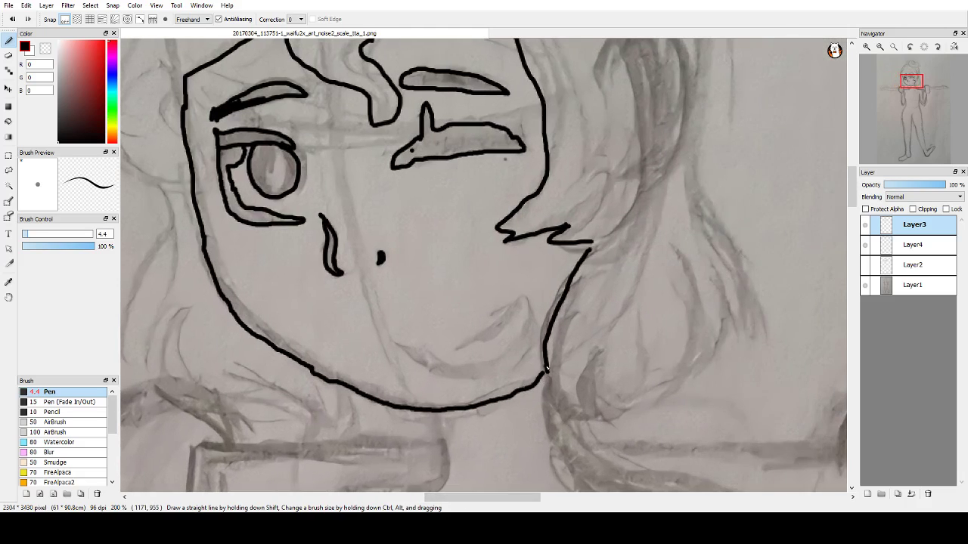
{"action": "mouse_move", "coordinate": [544, 369]}
{"action": "left_mouse_down"}
{"action": "mouse_move", "coordinate": [562, 412]}
{"action": "mouse_move", "coordinate": [613, 419]}
{"action": "mouse_move", "coordinate": [687, 396]}
{"action": "mouse_move", "coordinate": [728, 322]}
{"action": "mouse_move", "coordinate": [752, 350]}
{"action": "mouse_move", "coordinate": [754, 337]}
{"action": "mouse_move", "coordinate": [769, 346]}
{"action": "mouse_move", "coordinate": [768, 325]}
{"action": "mouse_move", "coordinate": [698, 191]}
{"action": "left_mouse_up"}
{"action": "scroll", "coordinate": [698, 189], "scroll_direction": "down", "scroll_amount": 1}
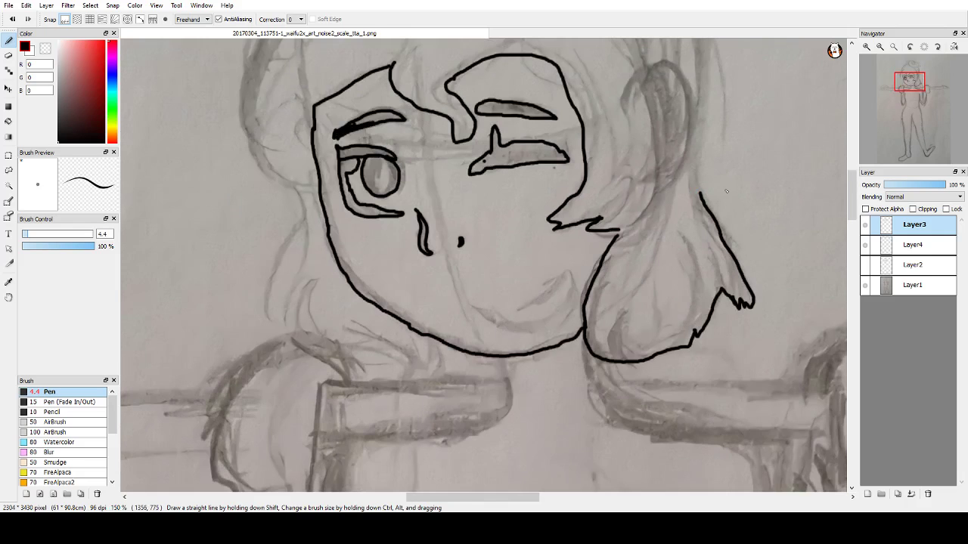
{"action": "scroll", "coordinate": [726, 194], "scroll_direction": "down", "scroll_amount": 1}
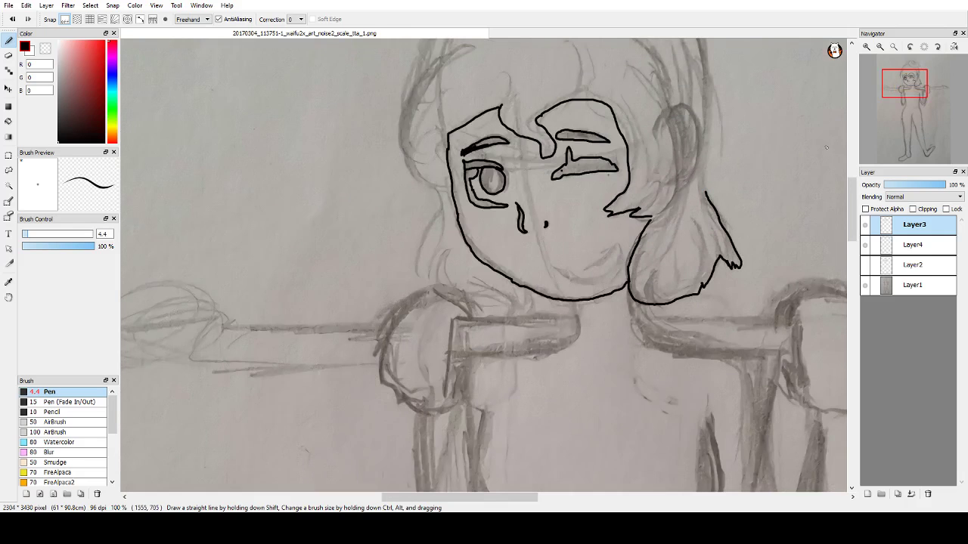
{"action": "left_click_drag", "start_coordinate": [854, 185], "coordinate": [854, 168]}
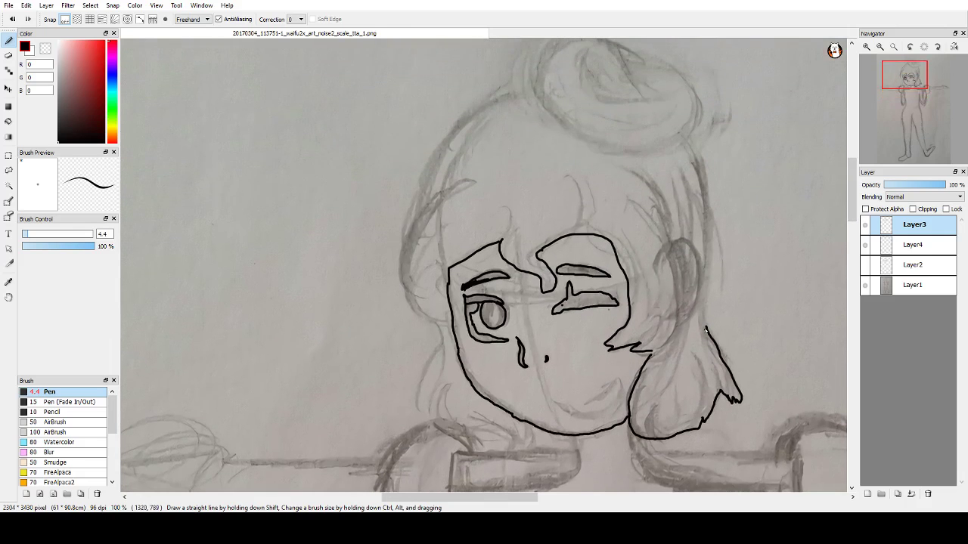
{"action": "mouse_move", "coordinate": [706, 329]}
{"action": "left_mouse_down"}
{"action": "mouse_move", "coordinate": [706, 279]}
{"action": "mouse_move", "coordinate": [661, 257]}
{"action": "mouse_move", "coordinate": [681, 246]}
{"action": "mouse_move", "coordinate": [699, 253]}
{"action": "mouse_move", "coordinate": [702, 296]}
{"action": "mouse_move", "coordinate": [608, 357]}
{"action": "mouse_move", "coordinate": [237, 377]}
{"action": "mouse_move", "coordinate": [545, 83]}
{"action": "mouse_move", "coordinate": [69, 205]}
{"action": "left_mouse_up"}
{"action": "key", "text": "ctrl+z"}
Step: Try adding short lashes beneath the winking eye's closed lid
{"action": "mouse_move", "coordinate": [579, 305]}
{"action": "left_mouse_down"}
{"action": "mouse_move", "coordinate": [576, 315]}
{"action": "mouse_move", "coordinate": [605, 314]}
{"action": "left_mouse_up"}
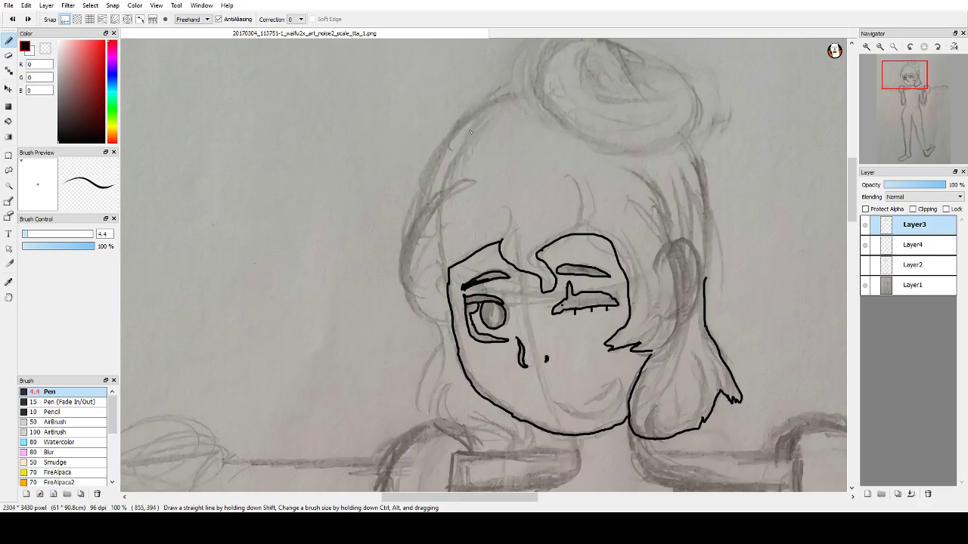
{"action": "key", "text": "ctrl+z"}
{"action": "key", "text": "ctrl+z"}
{"action": "key", "text": "ctrl+z"}
{"action": "key", "text": "ctrl+z"}
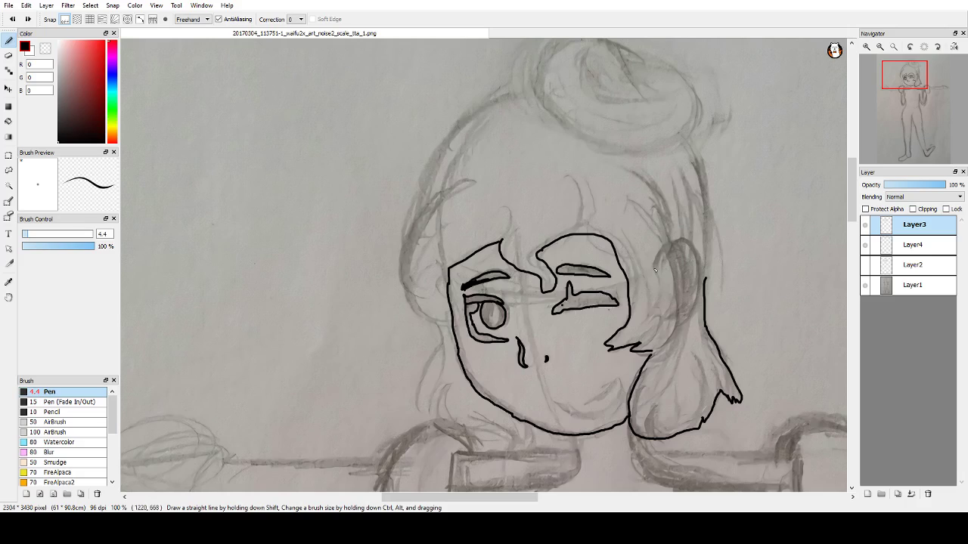
Step: Trace the ear-shaped loop beside the winking side and extend the outer hair edge up to the bun
{"action": "mouse_move", "coordinate": [654, 270]}
{"action": "left_mouse_down"}
{"action": "mouse_move", "coordinate": [678, 245]}
{"action": "mouse_move", "coordinate": [692, 245]}
{"action": "mouse_move", "coordinate": [700, 292]}
{"action": "mouse_move", "coordinate": [691, 319]}
{"action": "left_mouse_up"}
{"action": "scroll", "coordinate": [708, 248], "scroll_direction": "up", "scroll_amount": 2}
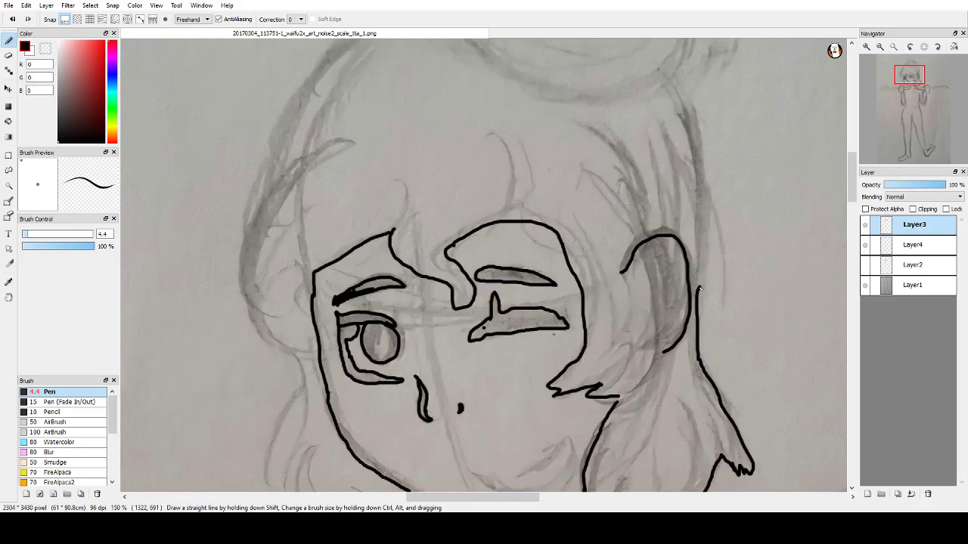
{"action": "mouse_move", "coordinate": [700, 289]}
{"action": "left_mouse_down"}
{"action": "mouse_move", "coordinate": [711, 213]}
{"action": "mouse_move", "coordinate": [720, 304]}
{"action": "left_mouse_up"}
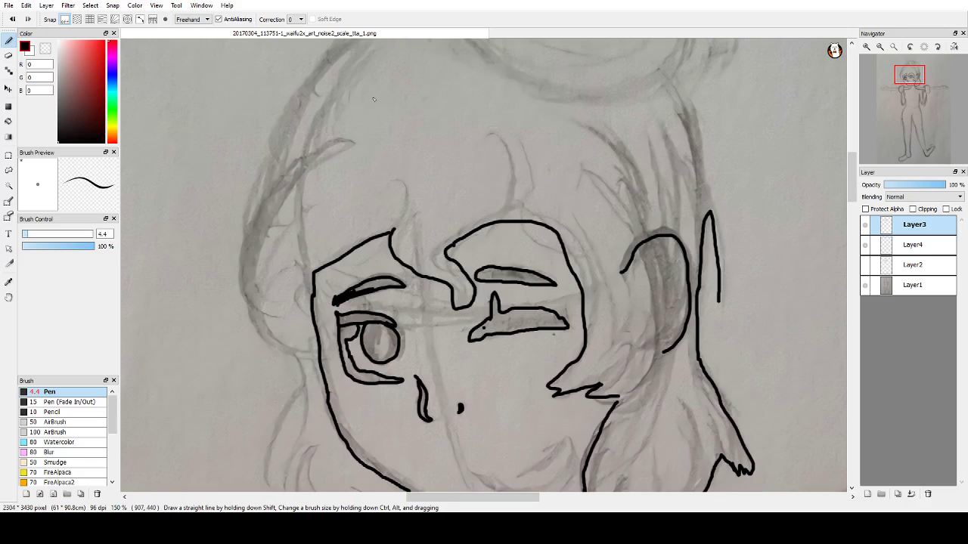
{"action": "key", "text": "ctrl+z"}
{"action": "scroll", "coordinate": [688, 202], "scroll_direction": "down", "scroll_amount": 2}
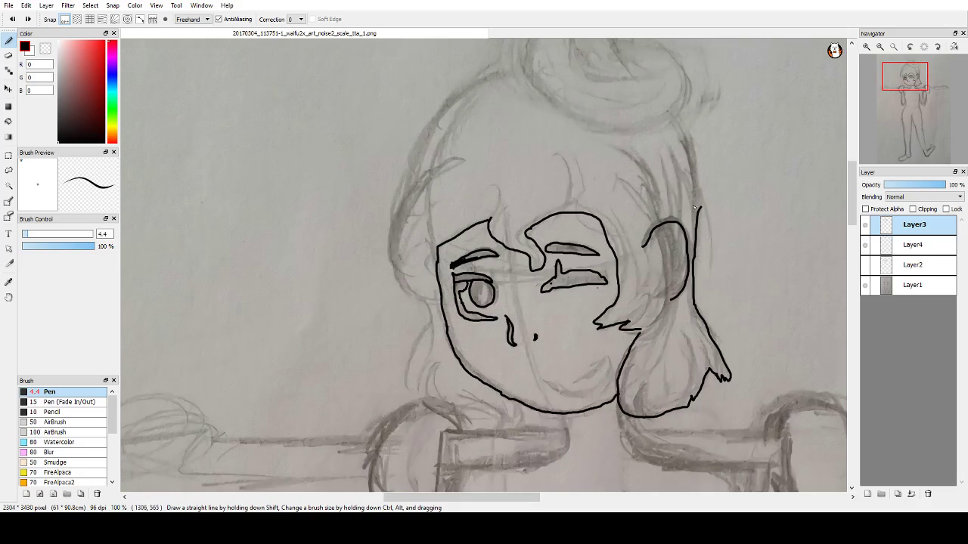
{"action": "left_click_drag", "start_coordinate": [700, 207], "coordinate": [678, 121]}
{"action": "scroll", "coordinate": [690, 157], "scroll_direction": "down", "scroll_amount": 1}
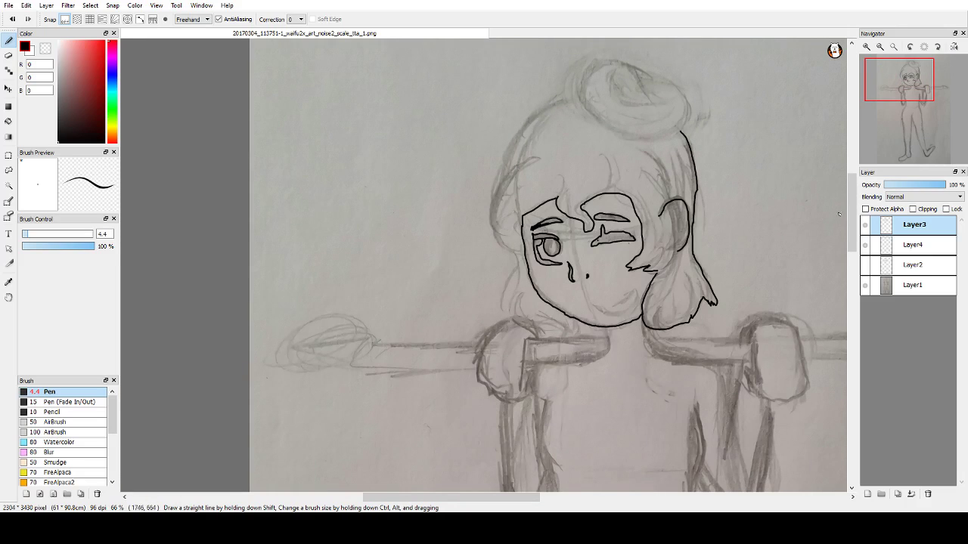
{"action": "scroll", "coordinate": [849, 203], "scroll_direction": "up", "scroll_amount": 1}
{"action": "mouse_move", "coordinate": [688, 176]}
{"action": "left_mouse_down"}
{"action": "mouse_move", "coordinate": [692, 299]}
{"action": "mouse_move", "coordinate": [718, 422]}
{"action": "left_mouse_up"}
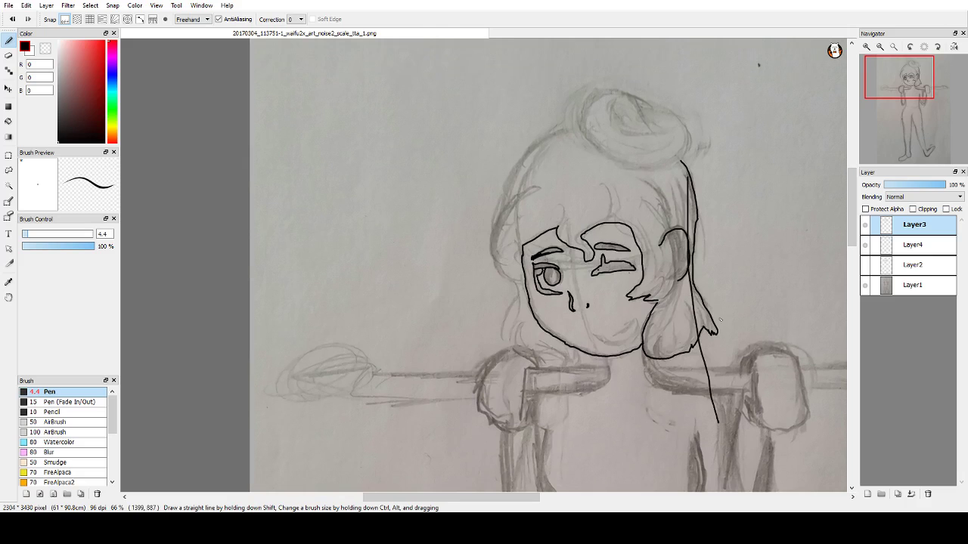
{"action": "key", "text": "ctrl+z"}
Step: Outline the hair bun on top of the head as a closed tilted oval joined to the outer hair edge
{"action": "scroll", "coordinate": [659, 242], "scroll_direction": "up", "scroll_amount": 1}
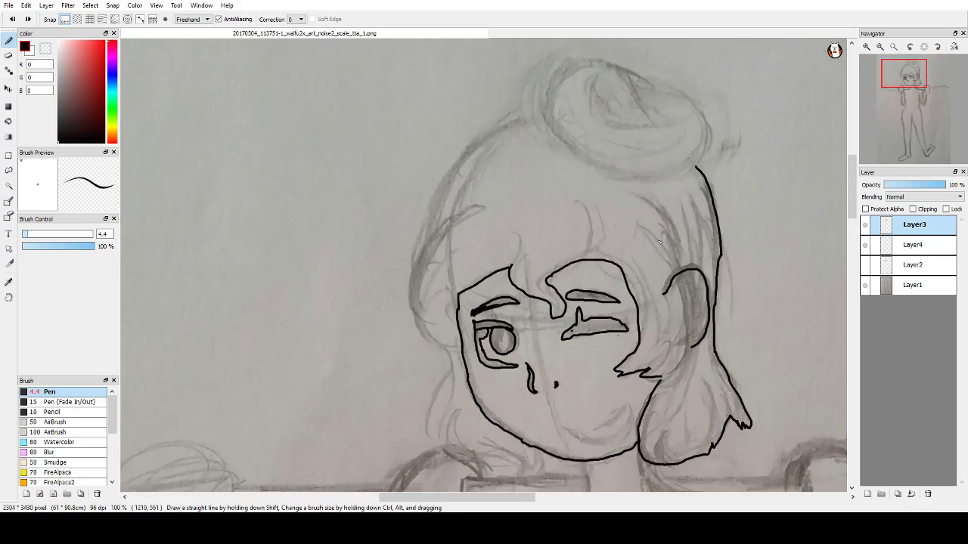
{"action": "scroll", "coordinate": [660, 242], "scroll_direction": "up", "scroll_amount": 1}
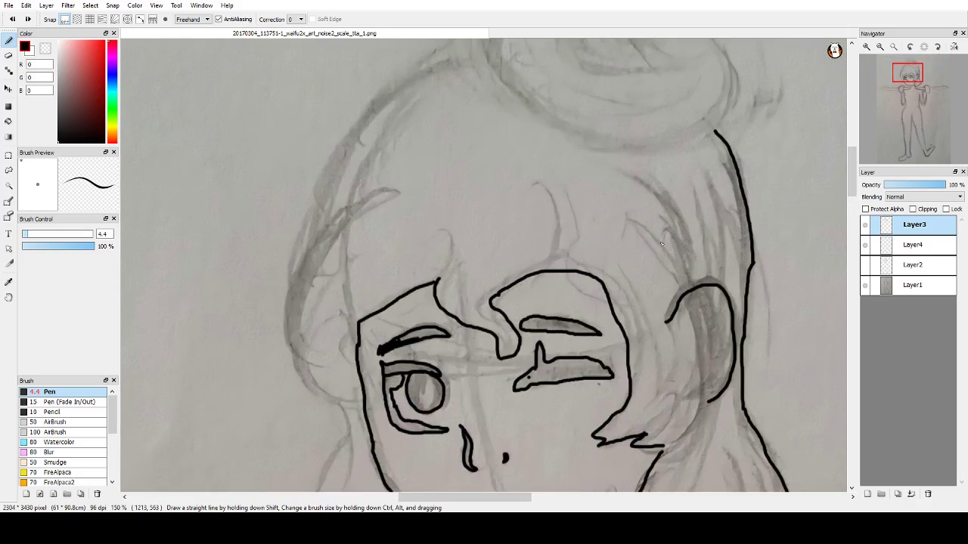
{"action": "scroll", "coordinate": [725, 223], "scroll_direction": "down", "scroll_amount": 1}
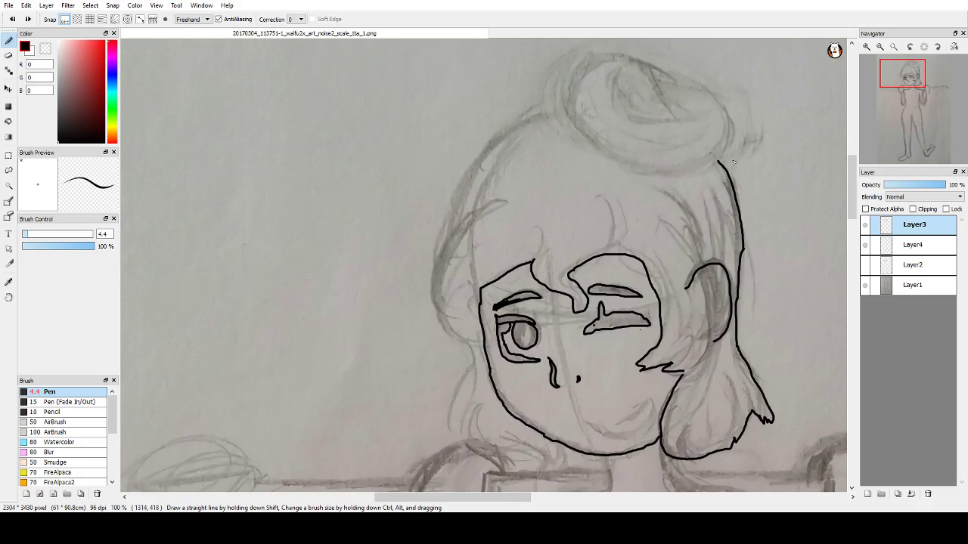
{"action": "scroll", "coordinate": [733, 161], "scroll_direction": "down", "scroll_amount": 1}
{"action": "scroll", "coordinate": [670, 382], "scroll_direction": "up", "scroll_amount": 4}
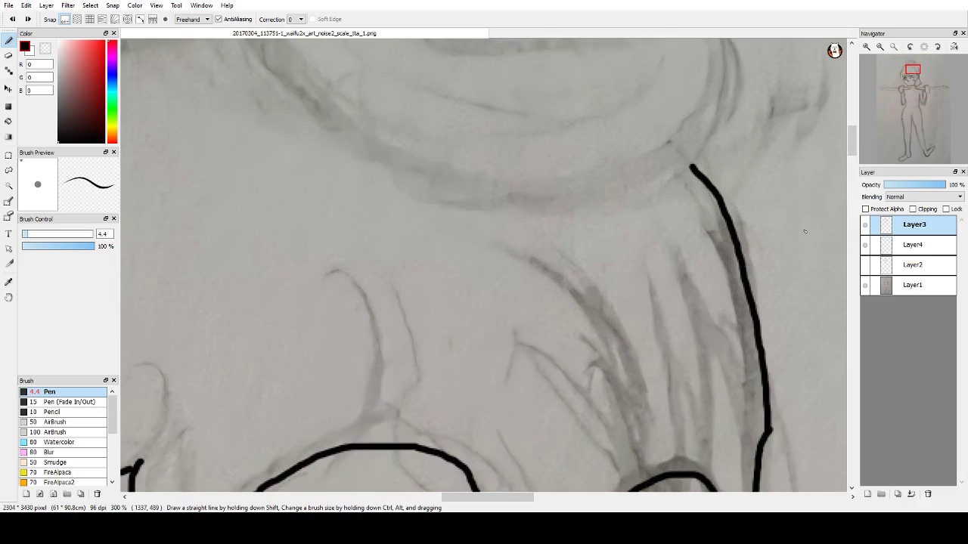
{"action": "left_click_drag", "start_coordinate": [851, 140], "coordinate": [850, 116]}
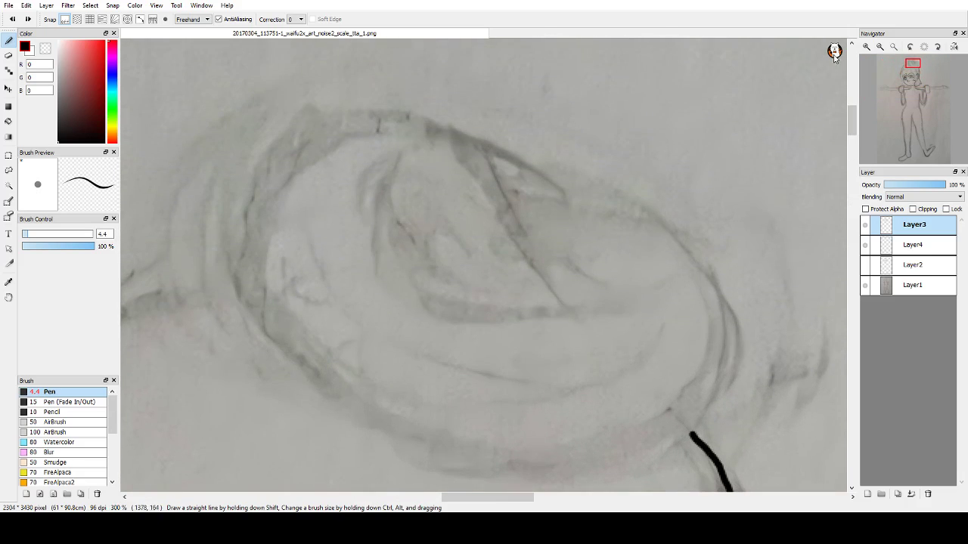
{"action": "scroll", "coordinate": [663, 342], "scroll_direction": "up", "scroll_amount": 1}
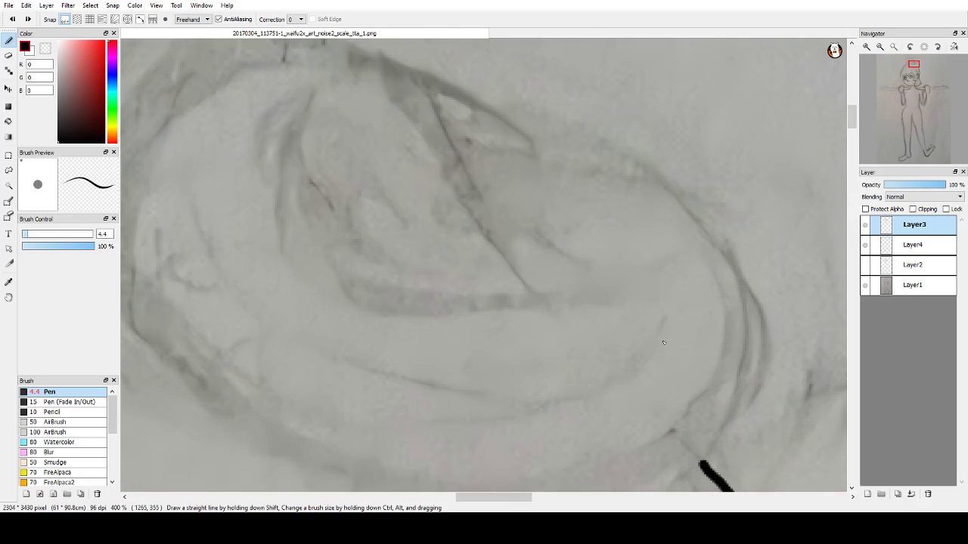
{"action": "scroll", "coordinate": [664, 334], "scroll_direction": "down", "scroll_amount": 1}
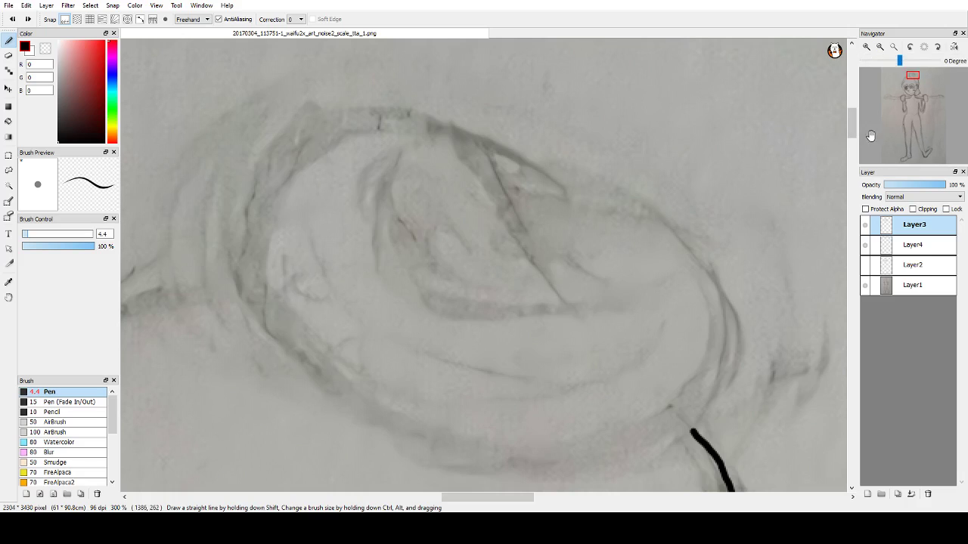
{"action": "left_click_drag", "start_coordinate": [855, 135], "coordinate": [856, 138]}
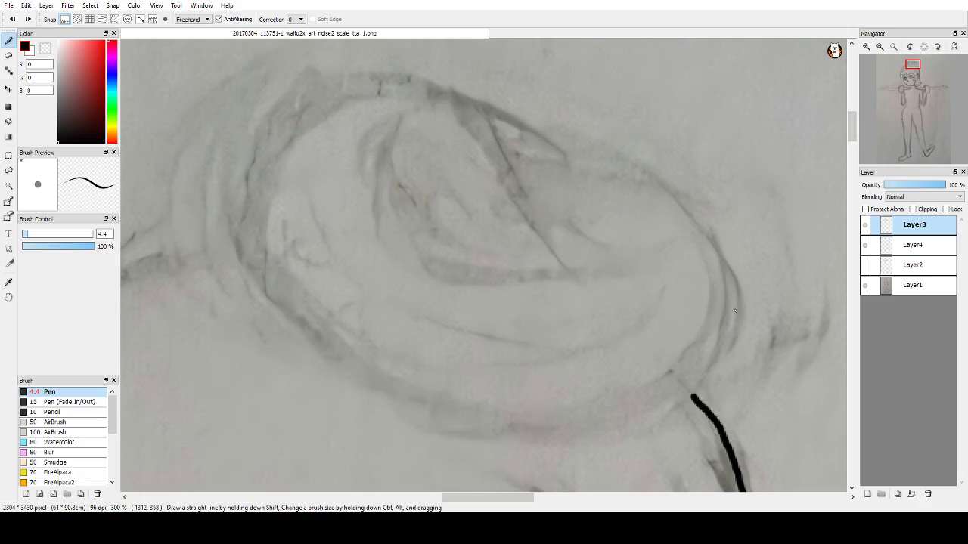
{"action": "mouse_move", "coordinate": [732, 305]}
{"action": "left_mouse_down"}
{"action": "mouse_move", "coordinate": [704, 378]}
{"action": "mouse_move", "coordinate": [674, 401]}
{"action": "mouse_move", "coordinate": [526, 411]}
{"action": "mouse_move", "coordinate": [435, 401]}
{"action": "mouse_move", "coordinate": [315, 329]}
{"action": "mouse_move", "coordinate": [267, 244]}
{"action": "mouse_move", "coordinate": [262, 180]}
{"action": "mouse_move", "coordinate": [293, 123]}
{"action": "mouse_move", "coordinate": [402, 105]}
{"action": "mouse_move", "coordinate": [444, 109]}
{"action": "mouse_move", "coordinate": [625, 173]}
{"action": "mouse_move", "coordinate": [685, 226]}
{"action": "mouse_move", "coordinate": [729, 304]}
{"action": "left_mouse_up"}
{"action": "scroll", "coordinate": [725, 306], "scroll_direction": "up", "scroll_amount": 5}
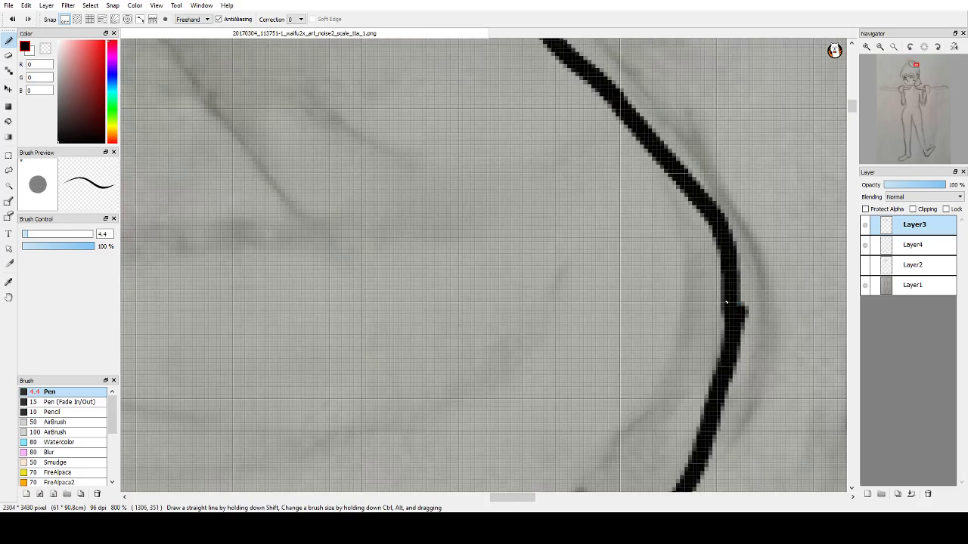
{"action": "scroll", "coordinate": [724, 291], "scroll_direction": "down", "scroll_amount": 4}
{"action": "scroll", "coordinate": [724, 286], "scroll_direction": "up", "scroll_amount": 5}
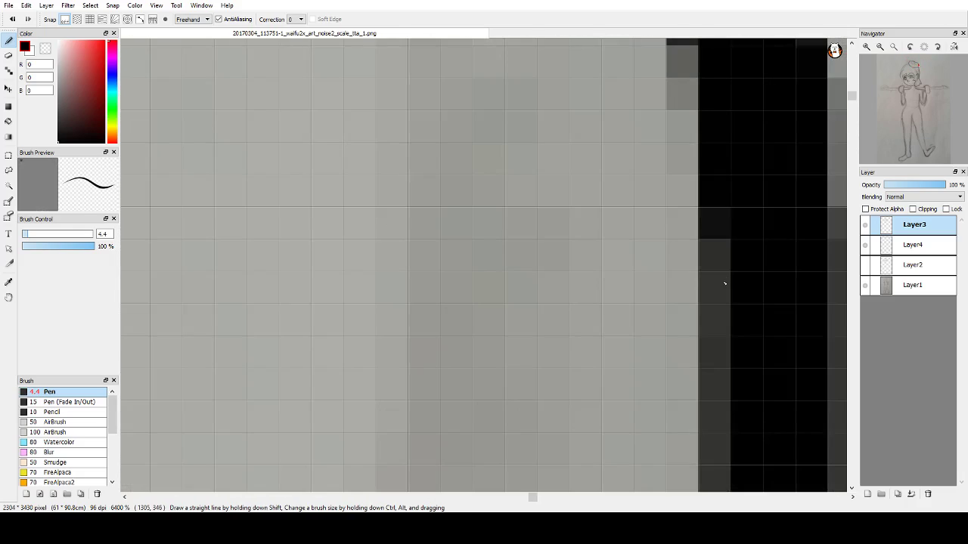
{"action": "scroll", "coordinate": [717, 285], "scroll_direction": "down", "scroll_amount": 6}
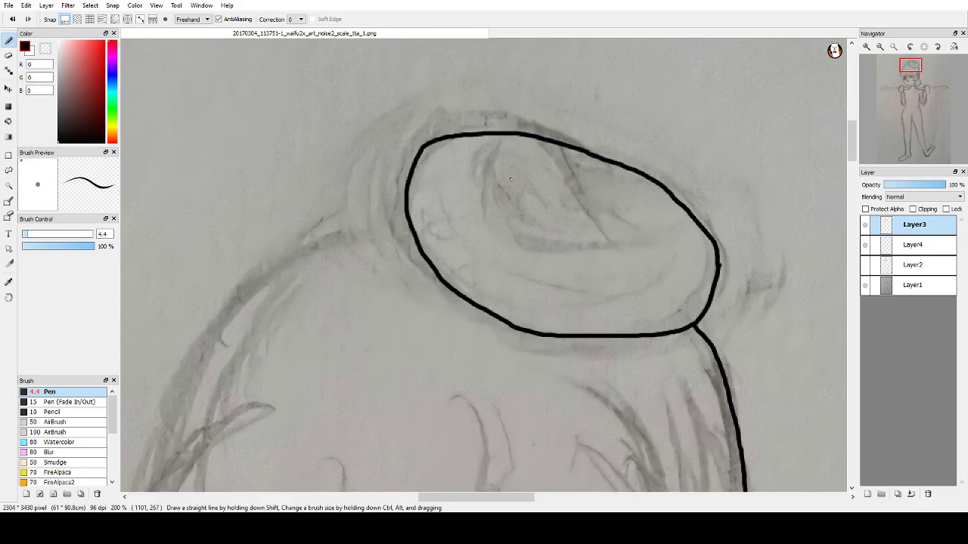
Step: Draw the curved, pointed inner fold inside the hair bun following the pencil sketch
{"action": "mouse_move", "coordinate": [493, 147]}
{"action": "left_mouse_down"}
{"action": "mouse_move", "coordinate": [484, 195]}
{"action": "mouse_move", "coordinate": [494, 220]}
{"action": "mouse_move", "coordinate": [607, 244]}
{"action": "left_mouse_up"}
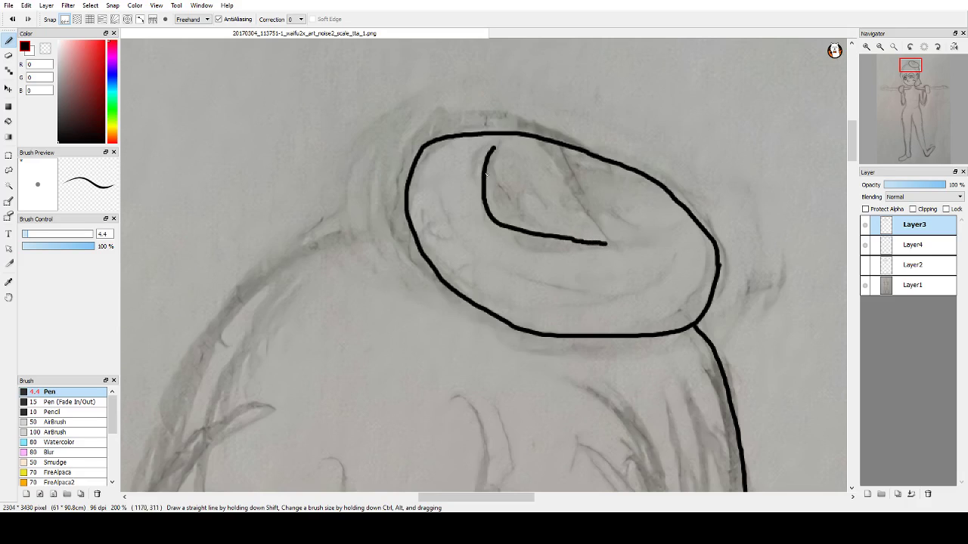
{"action": "mouse_move", "coordinate": [495, 151]}
{"action": "left_mouse_down"}
{"action": "mouse_move", "coordinate": [507, 195]}
{"action": "mouse_move", "coordinate": [614, 241]}
{"action": "left_mouse_up"}
{"action": "scroll", "coordinate": [614, 242], "scroll_direction": "up", "scroll_amount": 1}
{"action": "scroll", "coordinate": [604, 234], "scroll_direction": "down", "scroll_amount": 3}
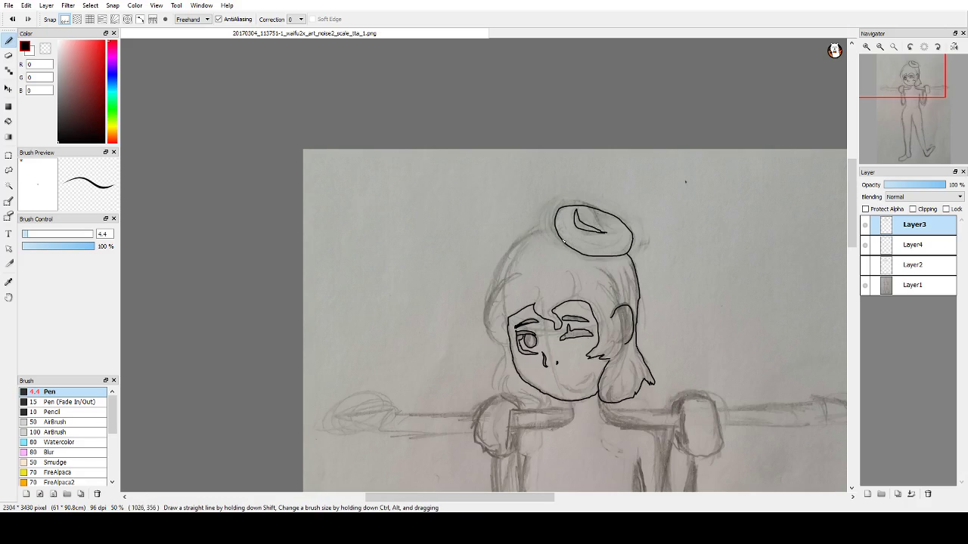
Step: Doodle small feet, a head with a flag-like mark, and spiky fins around the hair bun
{"action": "mouse_move", "coordinate": [560, 238]}
{"action": "left_mouse_down"}
{"action": "mouse_move", "coordinate": [554, 246]}
{"action": "mouse_move", "coordinate": [593, 261]}
{"action": "left_mouse_up"}
{"action": "mouse_move", "coordinate": [556, 218]}
{"action": "left_mouse_down"}
{"action": "mouse_move", "coordinate": [543, 208]}
{"action": "mouse_move", "coordinate": [551, 222]}
{"action": "left_mouse_up"}
{"action": "mouse_move", "coordinate": [631, 252]}
{"action": "left_mouse_down"}
{"action": "mouse_move", "coordinate": [637, 262]}
{"action": "mouse_move", "coordinate": [623, 261]}
{"action": "left_mouse_up"}
{"action": "mouse_move", "coordinate": [542, 209]}
{"action": "left_mouse_down"}
{"action": "mouse_move", "coordinate": [542, 182]}
{"action": "mouse_move", "coordinate": [533, 200]}
{"action": "mouse_move", "coordinate": [548, 198]}
{"action": "mouse_move", "coordinate": [542, 179]}
{"action": "mouse_move", "coordinate": [543, 201]}
{"action": "left_mouse_up"}
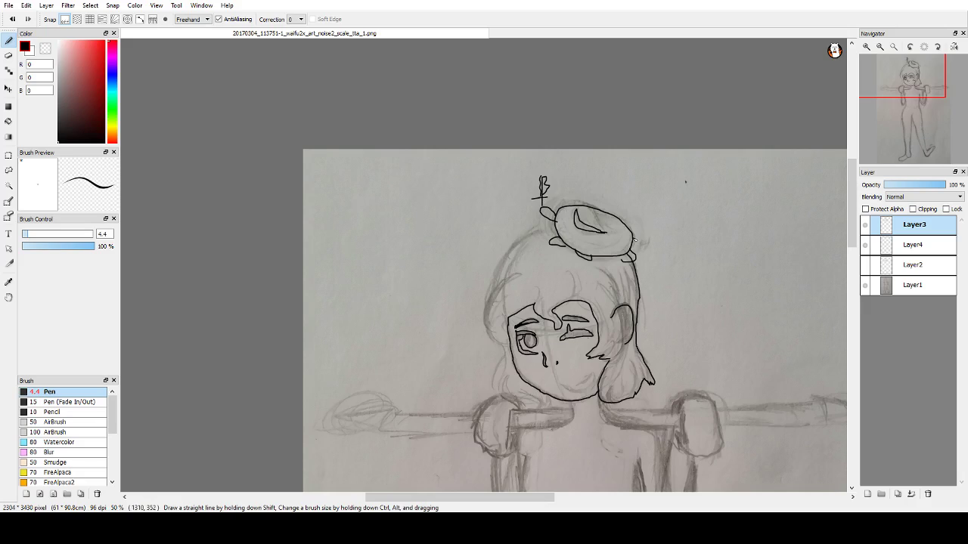
{"action": "mouse_move", "coordinate": [634, 241]}
{"action": "left_mouse_down"}
{"action": "mouse_move", "coordinate": [672, 217]}
{"action": "mouse_move", "coordinate": [653, 242]}
{"action": "mouse_move", "coordinate": [680, 241]}
{"action": "mouse_move", "coordinate": [661, 260]}
{"action": "mouse_move", "coordinate": [626, 249]}
{"action": "left_mouse_up"}
{"action": "mouse_move", "coordinate": [563, 204]}
{"action": "left_mouse_down"}
{"action": "mouse_move", "coordinate": [560, 185]}
{"action": "mouse_move", "coordinate": [576, 181]}
{"action": "mouse_move", "coordinate": [589, 195]}
{"action": "left_mouse_up"}
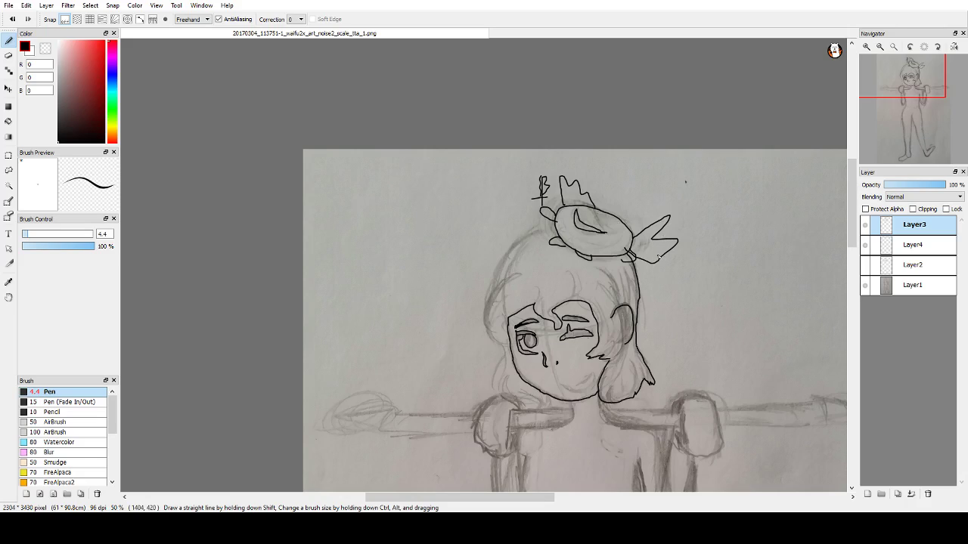
{"action": "mouse_move", "coordinate": [650, 258]}
{"action": "left_mouse_down"}
{"action": "mouse_move", "coordinate": [674, 234]}
{"action": "mouse_move", "coordinate": [662, 234]}
{"action": "left_mouse_up"}
Step: Undo the doodled feet, head, flag-like mark and fins around the hair bun
{"action": "key", "text": "ctrl+z"}
{"action": "key", "text": "ctrl+z"}
{"action": "key", "text": "ctrl+z"}
{"action": "key", "text": "ctrl+z"}
{"action": "key", "text": "ctrl+z"}
{"action": "key", "text": "ctrl+z"}
{"action": "key", "text": "ctrl+z"}
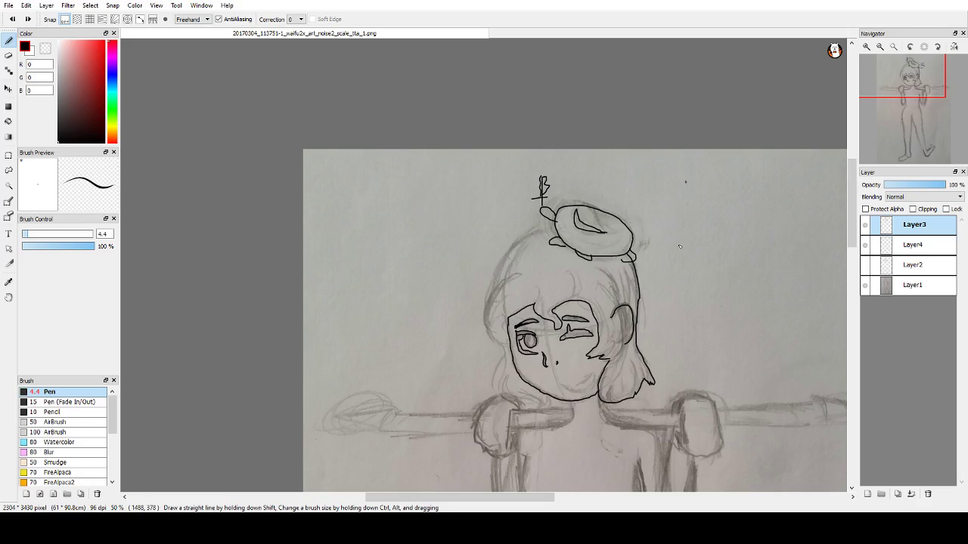
{"action": "key", "text": "ctrl+z"}
{"action": "key", "text": "ctrl+z"}
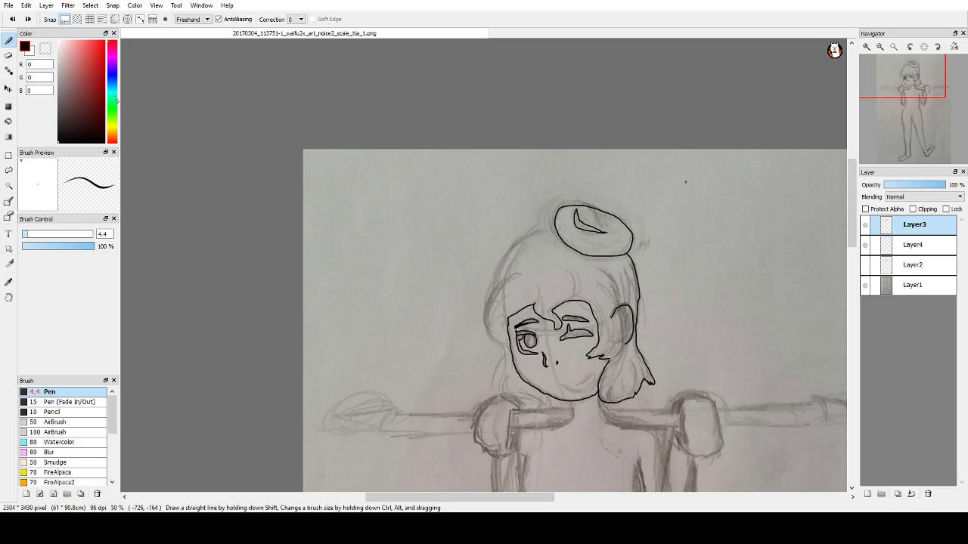
Step: Sample the scan's grey paper as the pen colour and reset the colour to black (0, 0, 0)
{"action": "left_click", "coordinate": [113, 96]}
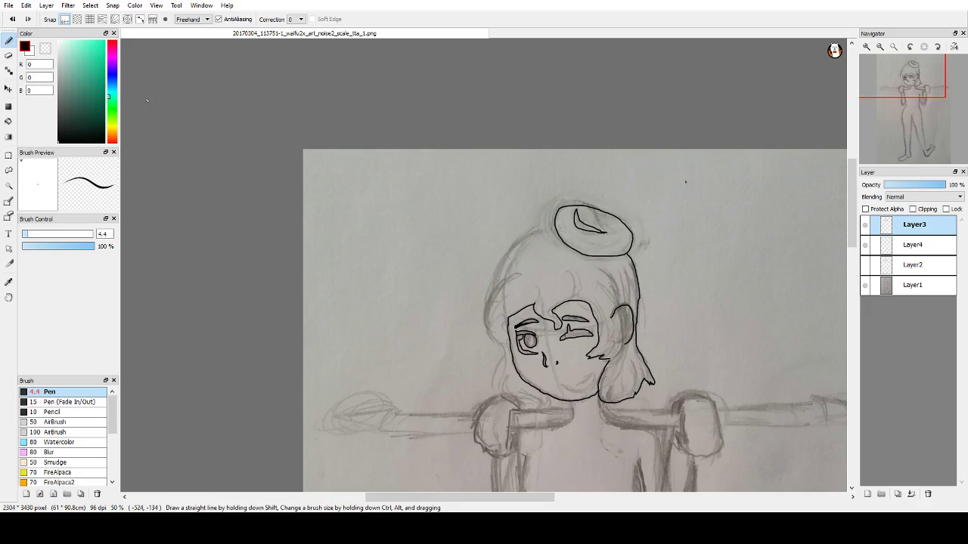
{"action": "left_click", "coordinate": [115, 110]}
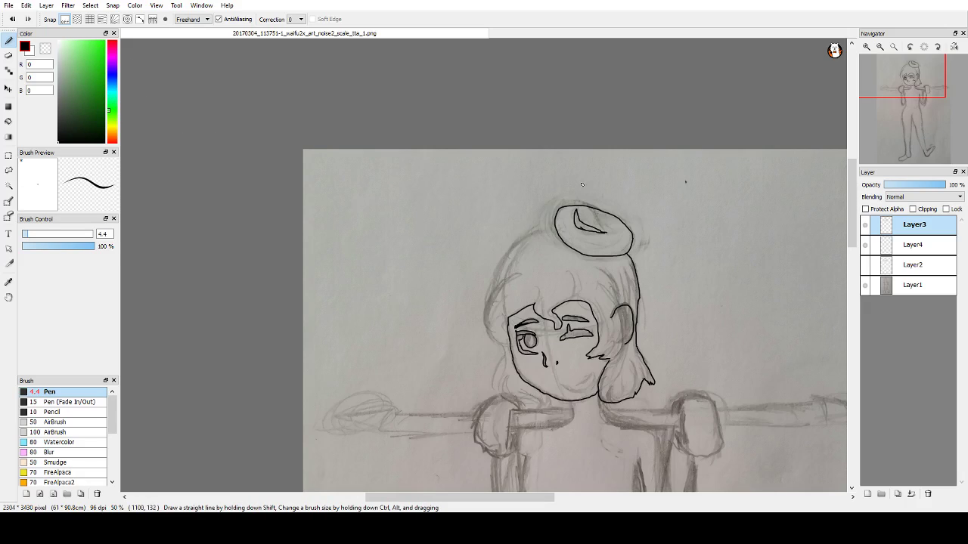
{"action": "left_click", "coordinate": [605, 171], "text": "alt"}
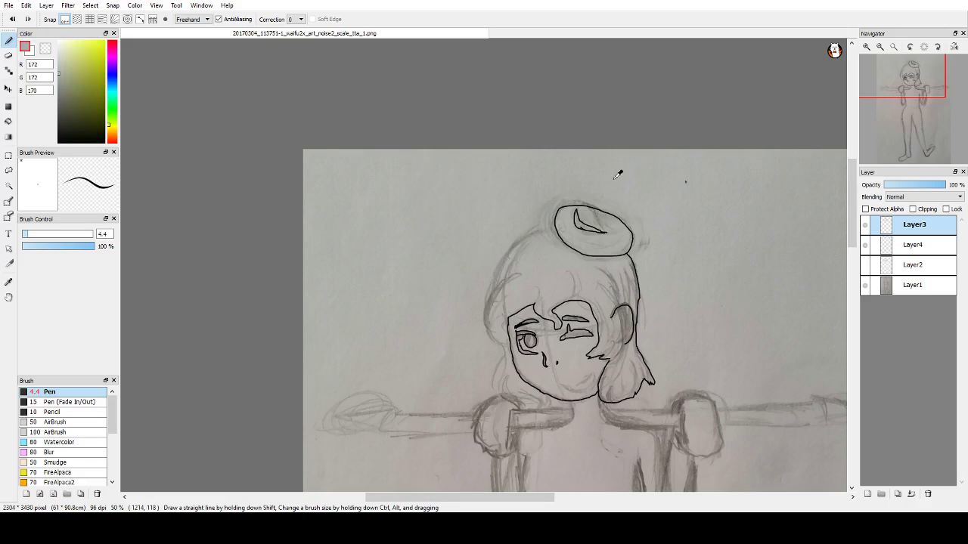
{"action": "left_click", "coordinate": [632, 174], "text": "alt"}
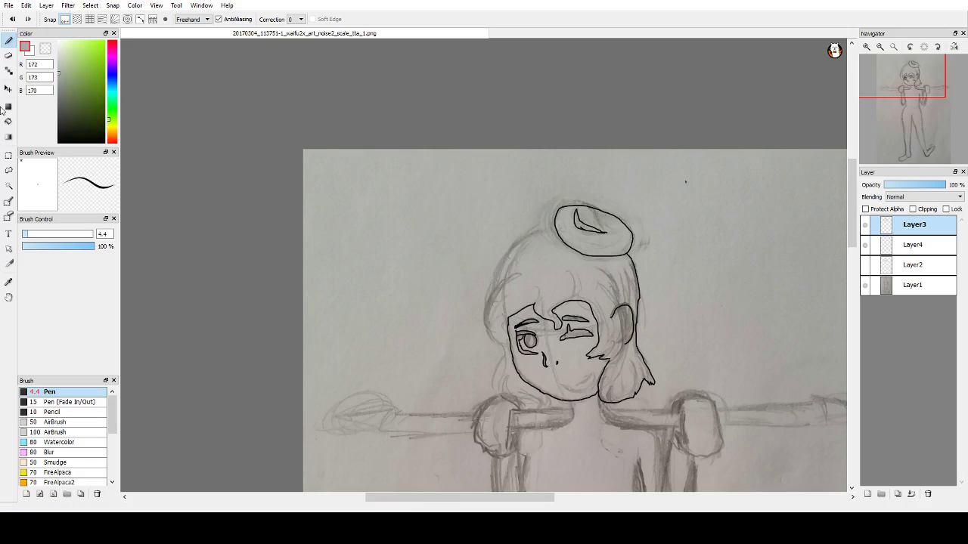
{"action": "left_click_drag", "start_coordinate": [66, 74], "coordinate": [52, 145]}
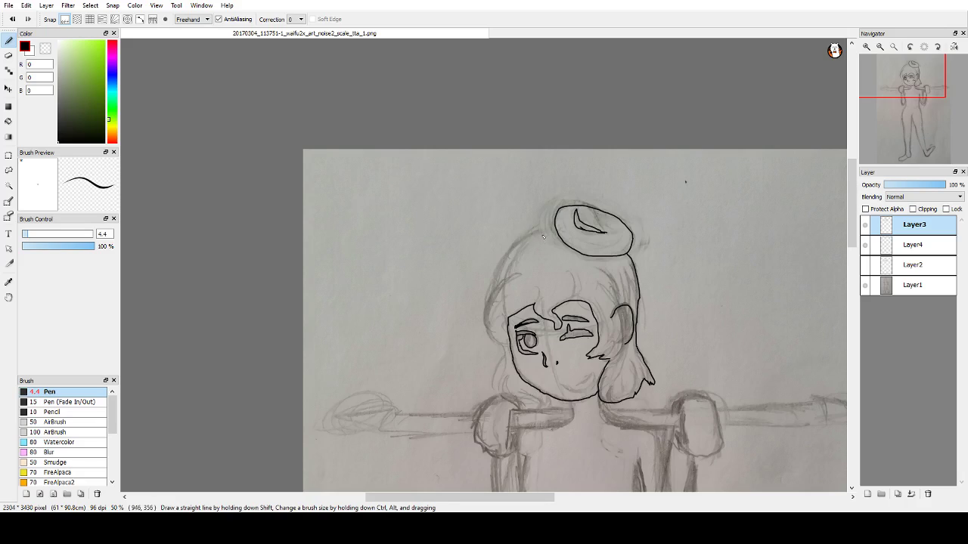
Step: Trace the outer hair contour from the bun down the left side of the head, including the overlapping side strand
{"action": "mouse_move", "coordinate": [548, 232]}
{"action": "left_mouse_down"}
{"action": "mouse_move", "coordinate": [502, 267]}
{"action": "mouse_move", "coordinate": [485, 319]}
{"action": "mouse_move", "coordinate": [518, 279]}
{"action": "left_mouse_up"}
{"action": "left_click_drag", "start_coordinate": [486, 322], "coordinate": [500, 345]}
{"action": "scroll", "coordinate": [500, 346], "scroll_direction": "up", "scroll_amount": 2}
{"action": "scroll", "coordinate": [502, 344], "scroll_direction": "up", "scroll_amount": 2}
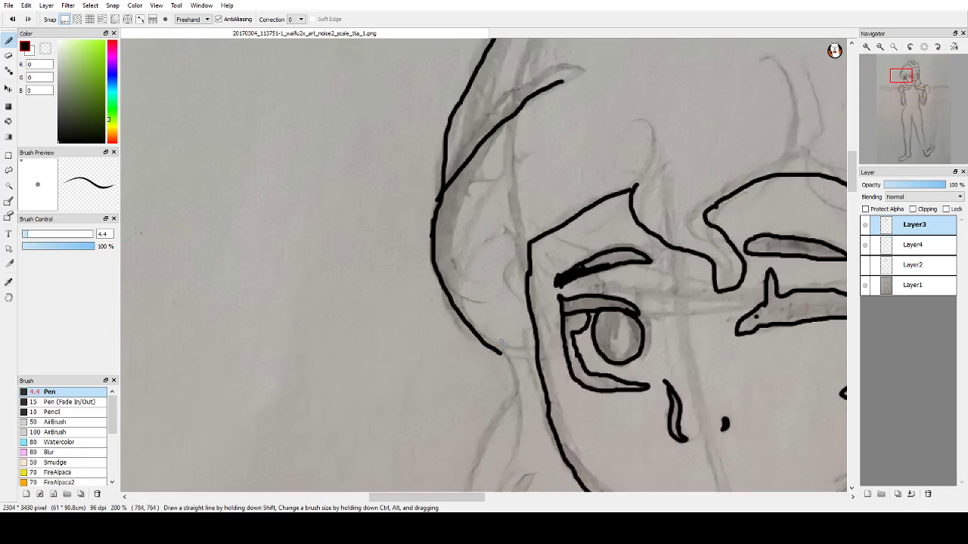
{"action": "left_click_drag", "start_coordinate": [854, 180], "coordinate": [855, 195]}
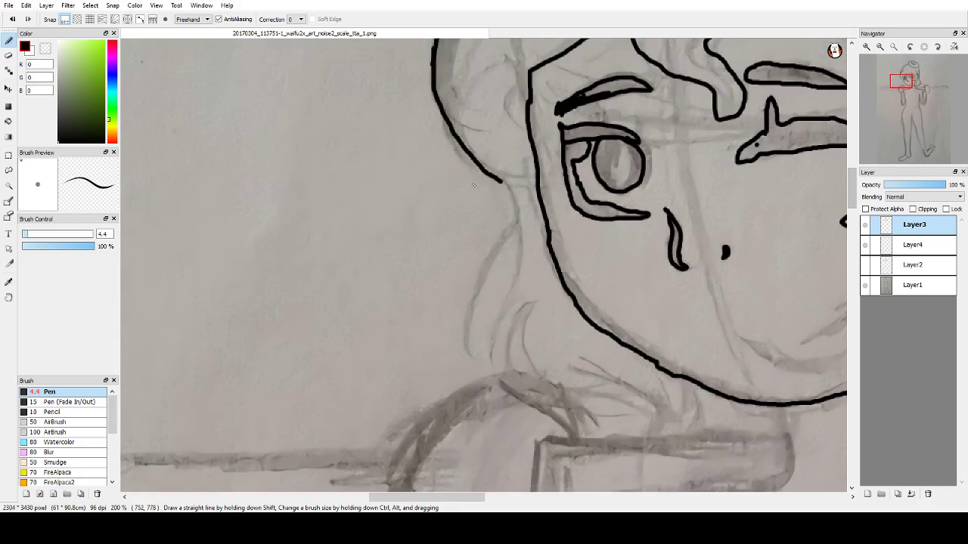
{"action": "left_click_drag", "start_coordinate": [500, 183], "coordinate": [492, 59]}
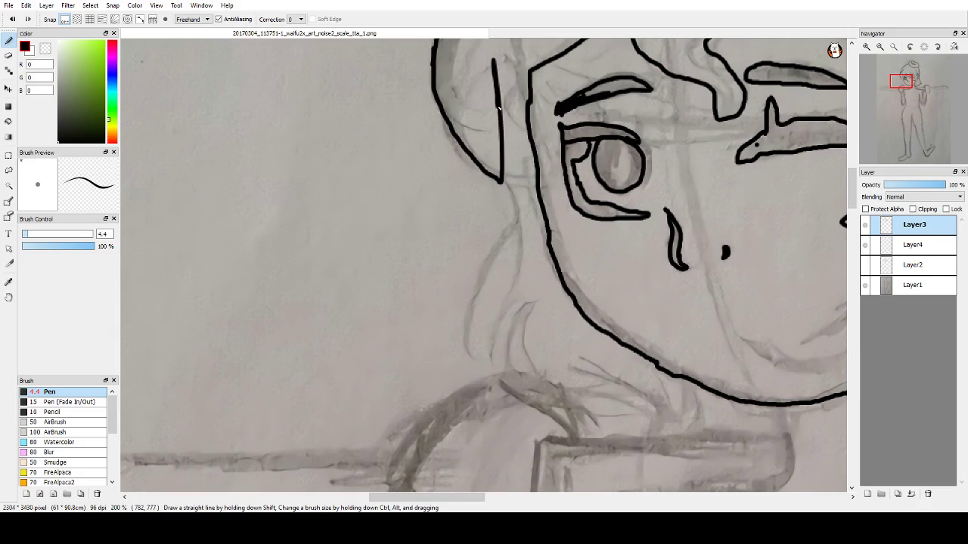
{"action": "key", "text": "ctrl+z"}
{"action": "key", "text": "ctrl+z"}
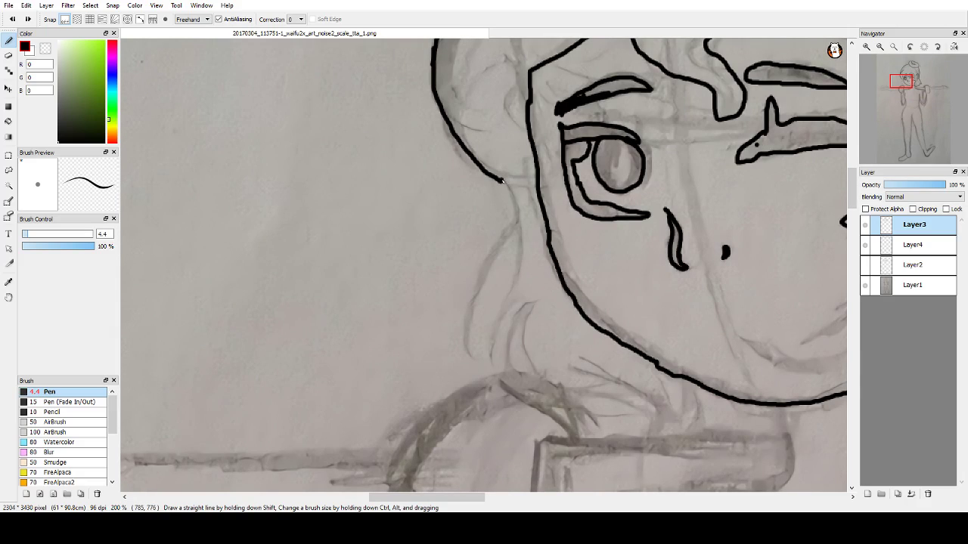
Step: Extend the left hair contour downward and draw the pointed hanging lock with its inner strand lines beside the jaw
{"action": "mouse_move", "coordinate": [501, 182]}
{"action": "left_mouse_down"}
{"action": "mouse_move", "coordinate": [522, 222]}
{"action": "mouse_move", "coordinate": [520, 273]}
{"action": "left_mouse_up"}
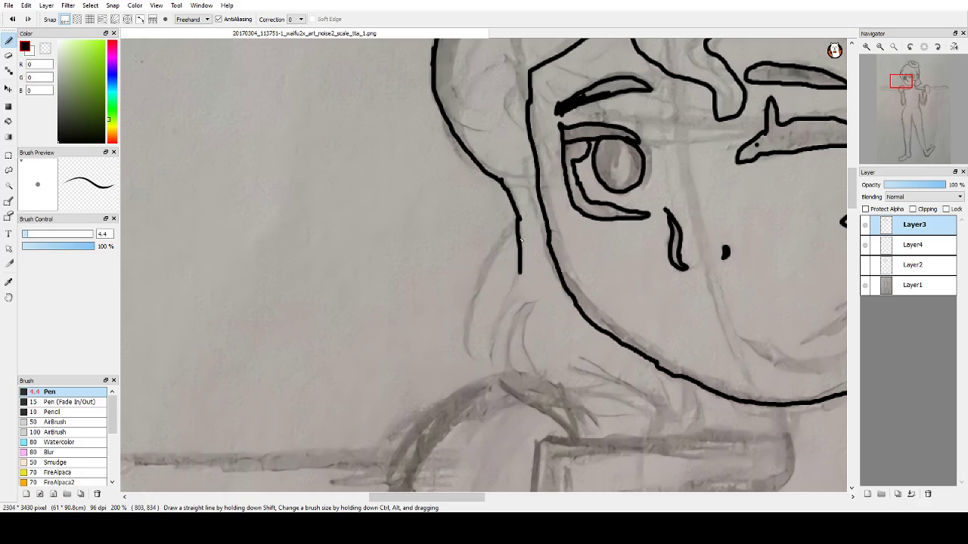
{"action": "left_click_drag", "start_coordinate": [518, 222], "coordinate": [471, 308]}
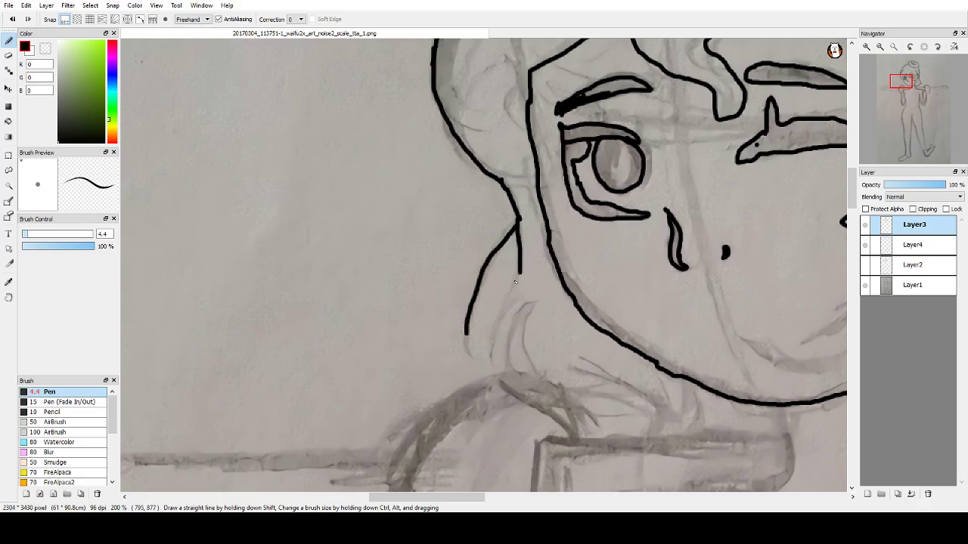
{"action": "left_click_drag", "start_coordinate": [515, 279], "coordinate": [493, 368]}
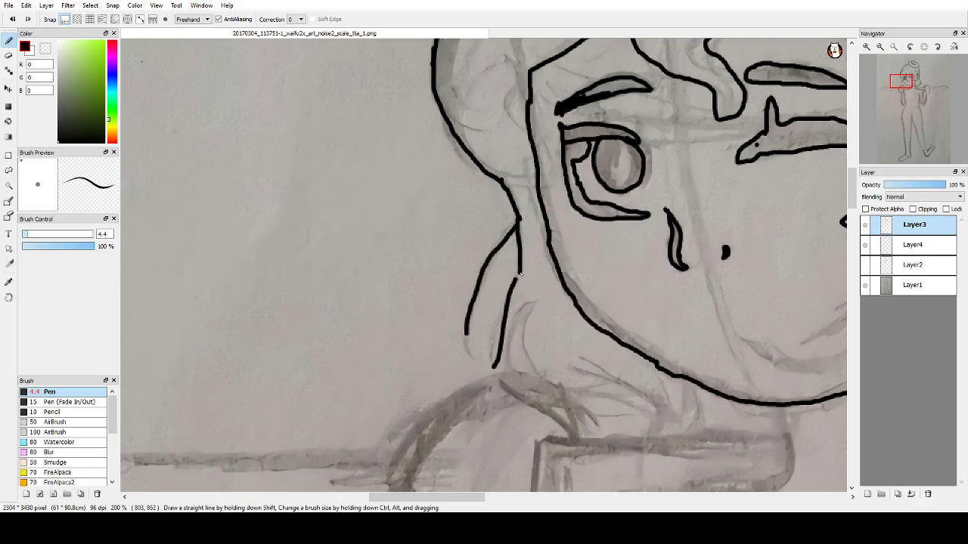
{"action": "left_click_drag", "start_coordinate": [520, 273], "coordinate": [508, 367]}
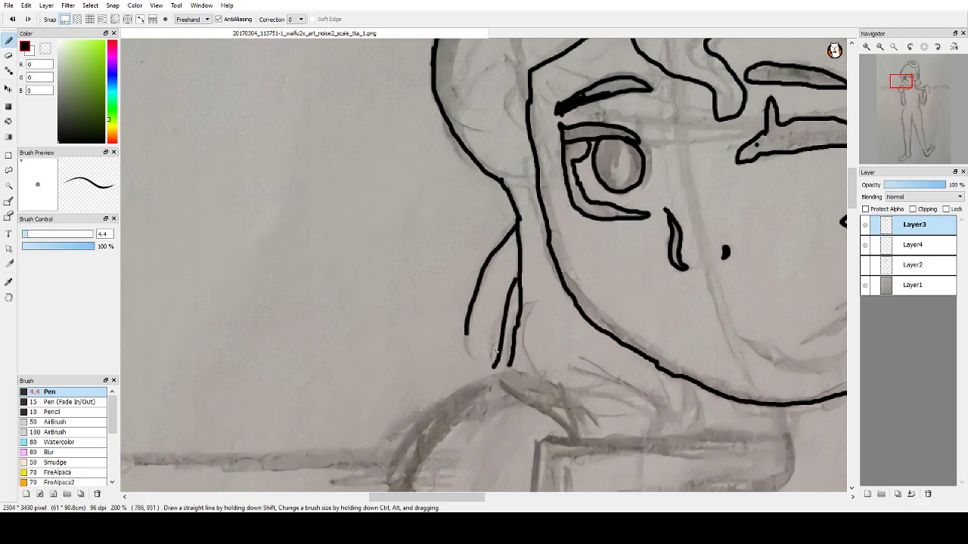
{"action": "left_click_drag", "start_coordinate": [469, 335], "coordinate": [487, 373]}
{"action": "scroll", "coordinate": [499, 367], "scroll_direction": "up", "scroll_amount": 1}
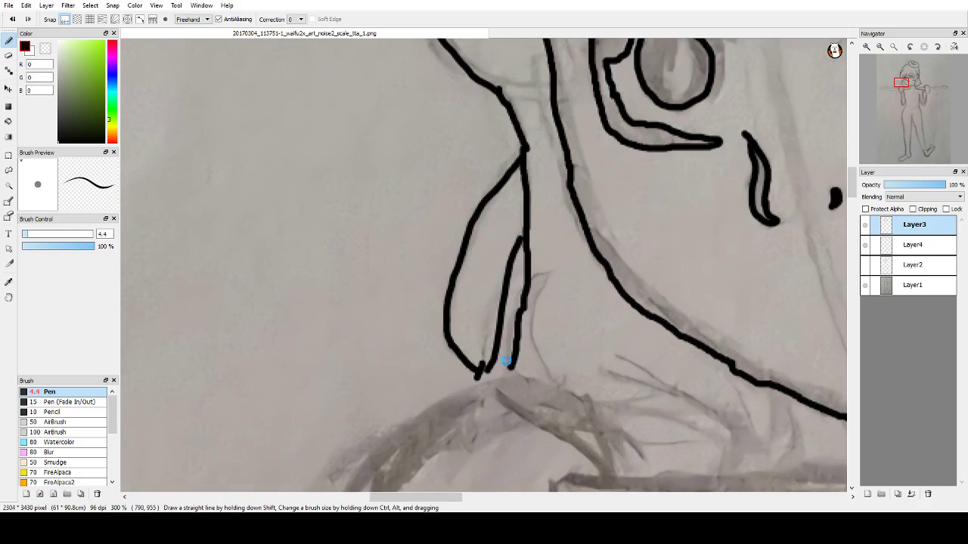
Step: Trace the jagged lower edge of the hair from the left lock to its pointed tip beneath the jaw
{"action": "scroll", "coordinate": [507, 361], "scroll_direction": "down", "scroll_amount": 2}
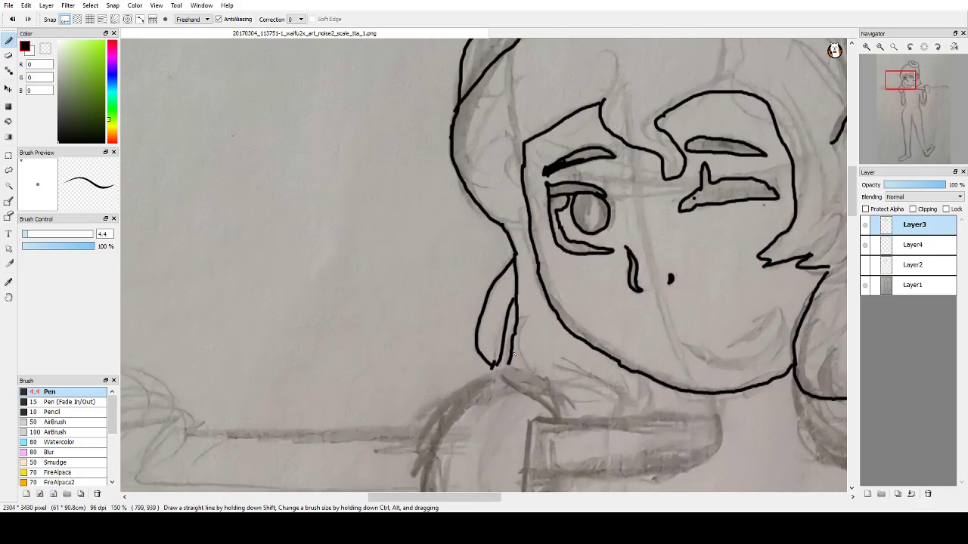
{"action": "scroll", "coordinate": [518, 350], "scroll_direction": "down", "scroll_amount": 2}
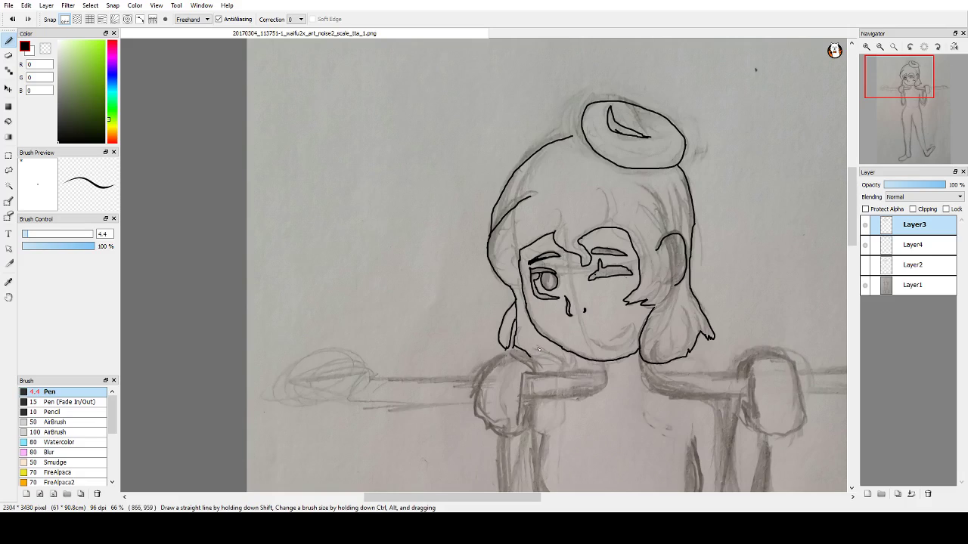
{"action": "left_click_drag", "start_coordinate": [533, 353], "coordinate": [568, 367]}
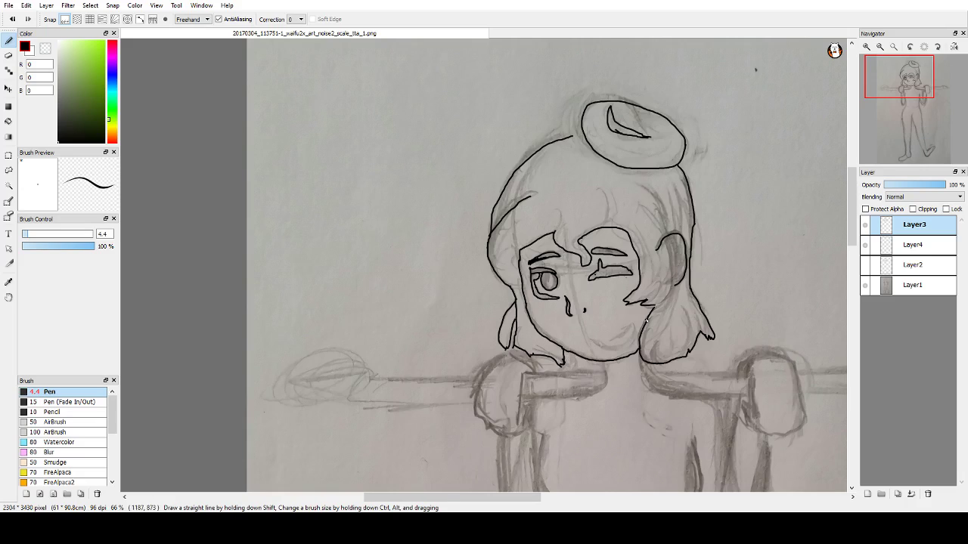
Step: Add strand lines to the hair on the right side, around the ear and crown, and to the fringe above the eyes
{"action": "left_click_drag", "start_coordinate": [670, 316], "coordinate": [664, 347]}
{"action": "mouse_move", "coordinate": [657, 318]}
{"action": "left_mouse_down"}
{"action": "mouse_move", "coordinate": [655, 348]}
{"action": "mouse_move", "coordinate": [679, 347]}
{"action": "left_mouse_up"}
{"action": "left_click_drag", "start_coordinate": [686, 324], "coordinate": [689, 345]}
{"action": "mouse_move", "coordinate": [657, 268]}
{"action": "left_mouse_down"}
{"action": "mouse_move", "coordinate": [680, 331]}
{"action": "mouse_move", "coordinate": [694, 332]}
{"action": "mouse_move", "coordinate": [653, 357]}
{"action": "left_mouse_up"}
{"action": "mouse_move", "coordinate": [659, 197]}
{"action": "left_mouse_down"}
{"action": "mouse_move", "coordinate": [669, 239]}
{"action": "mouse_move", "coordinate": [686, 216]}
{"action": "left_mouse_up"}
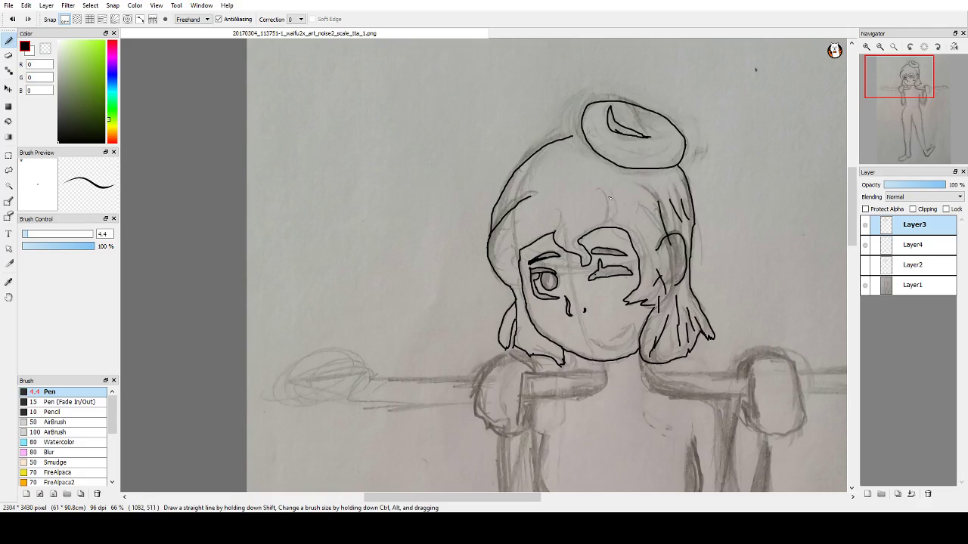
{"action": "mouse_move", "coordinate": [604, 212]}
{"action": "left_mouse_down"}
{"action": "mouse_move", "coordinate": [600, 226]}
{"action": "mouse_move", "coordinate": [566, 241]}
{"action": "mouse_move", "coordinate": [567, 251]}
{"action": "left_mouse_up"}
Step: Draw the open smiling mouth as a closed crescent above the chin, following the pencil sketch
{"action": "left_click_drag", "start_coordinate": [631, 341], "coordinate": [612, 347]}
{"action": "key", "text": "ctrl+z"}
{"action": "scroll", "coordinate": [593, 338], "scroll_direction": "down", "scroll_amount": 2}
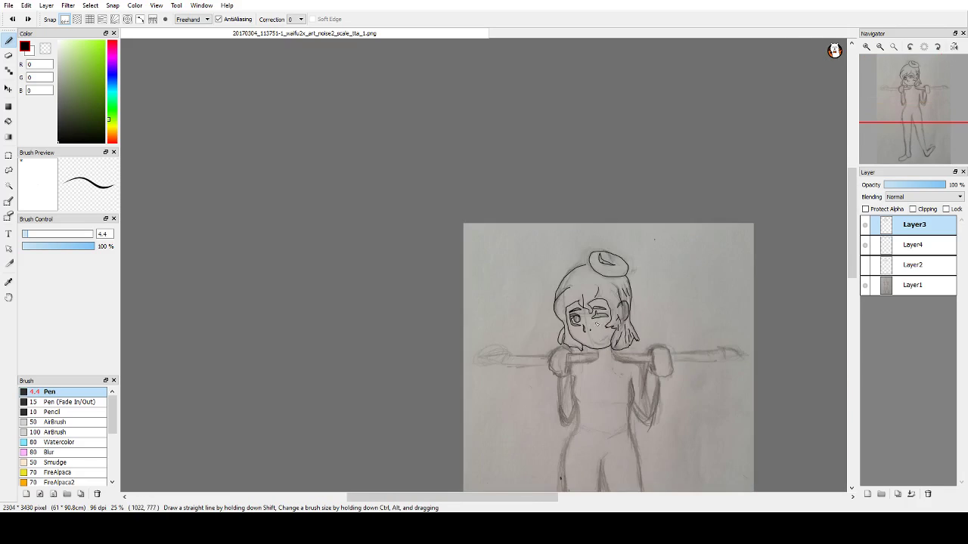
{"action": "scroll", "coordinate": [601, 348], "scroll_direction": "up", "scroll_amount": 7}
{"action": "left_click_drag", "start_coordinate": [851, 167], "coordinate": [851, 191]}
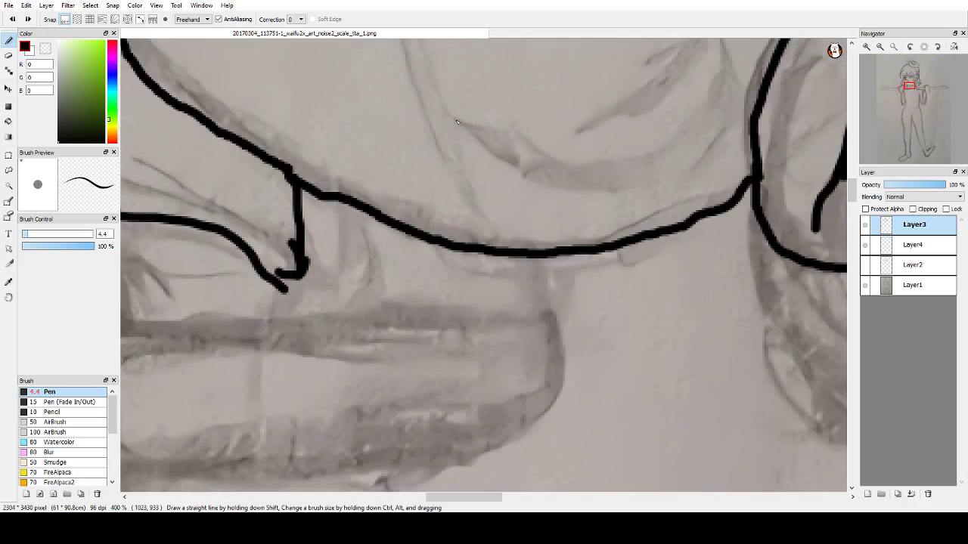
{"action": "mouse_move", "coordinate": [453, 119]}
{"action": "left_mouse_down"}
{"action": "mouse_move", "coordinate": [527, 130]}
{"action": "mouse_move", "coordinate": [586, 119]}
{"action": "mouse_move", "coordinate": [626, 104]}
{"action": "mouse_move", "coordinate": [696, 51]}
{"action": "mouse_move", "coordinate": [705, 115]}
{"action": "mouse_move", "coordinate": [670, 154]}
{"action": "mouse_move", "coordinate": [561, 160]}
{"action": "mouse_move", "coordinate": [509, 123]}
{"action": "left_mouse_up"}
{"action": "scroll", "coordinate": [627, 104], "scroll_direction": "down", "scroll_amount": 1}
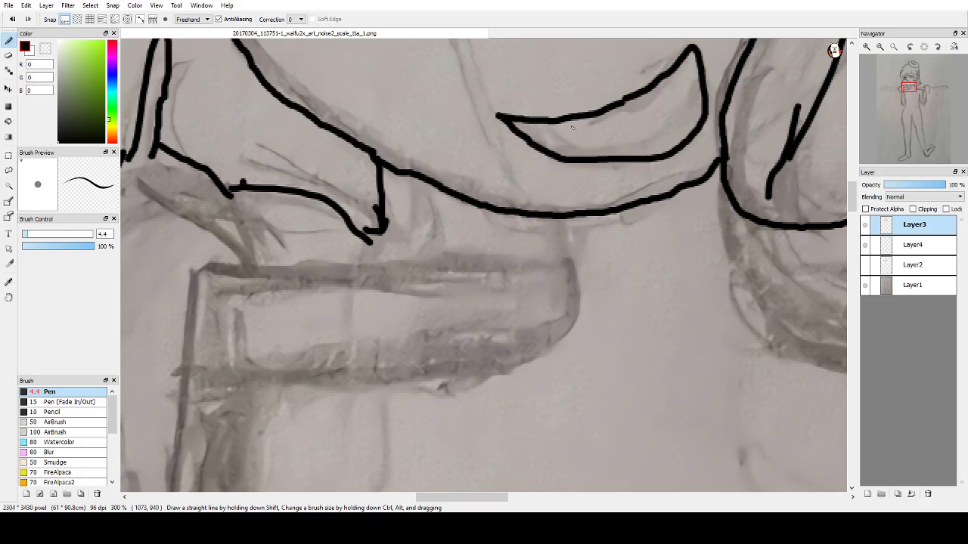
Step: Examine the traced face, hair and bun against the pencil sketch at several zoom levels
{"action": "scroll", "coordinate": [566, 131], "scroll_direction": "down", "scroll_amount": 3}
{"action": "scroll", "coordinate": [566, 131], "scroll_direction": "up", "scroll_amount": 3}
{"action": "scroll", "coordinate": [566, 130], "scroll_direction": "down", "scroll_amount": 3}
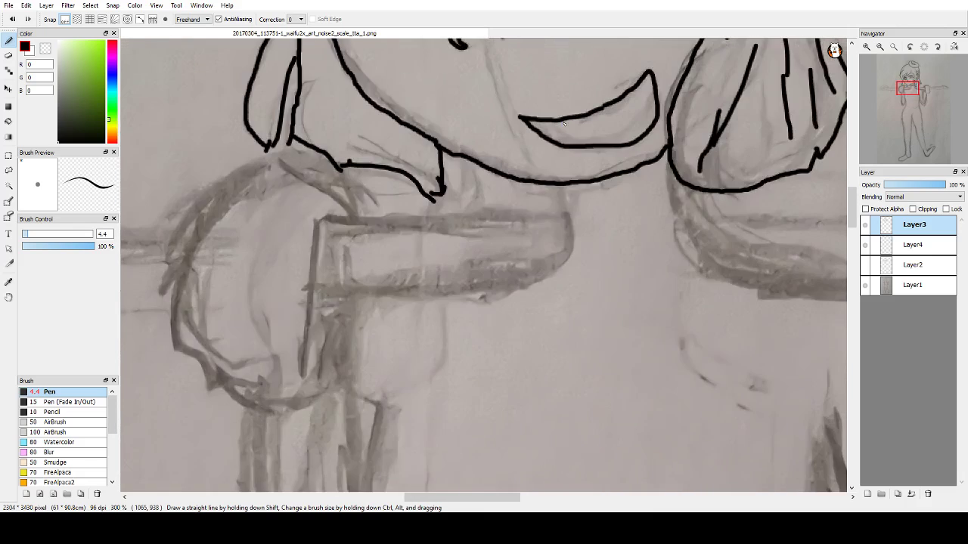
{"action": "scroll", "coordinate": [621, 169], "scroll_direction": "up", "scroll_amount": 3}
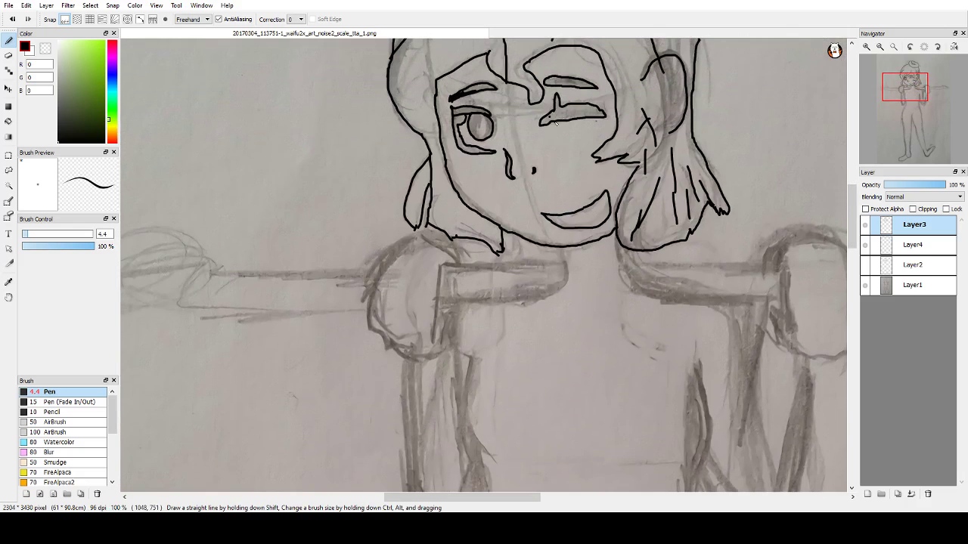
{"action": "scroll", "coordinate": [438, 279], "scroll_direction": "down", "scroll_amount": 1}
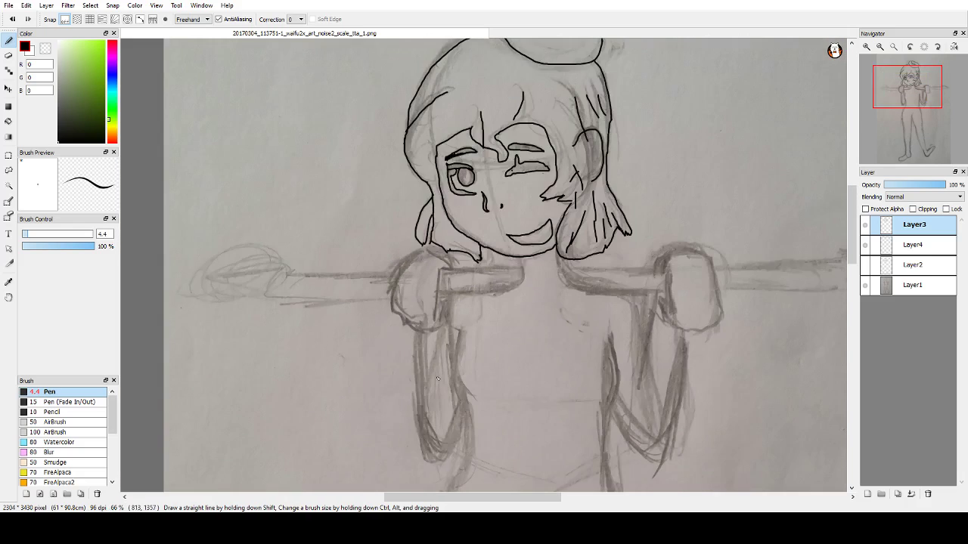
{"action": "scroll", "coordinate": [436, 378], "scroll_direction": "down", "scroll_amount": 3}
{"action": "scroll", "coordinate": [437, 378], "scroll_direction": "up", "scroll_amount": 3}
{"action": "scroll", "coordinate": [852, 201], "scroll_direction": "up", "scroll_amount": 3}
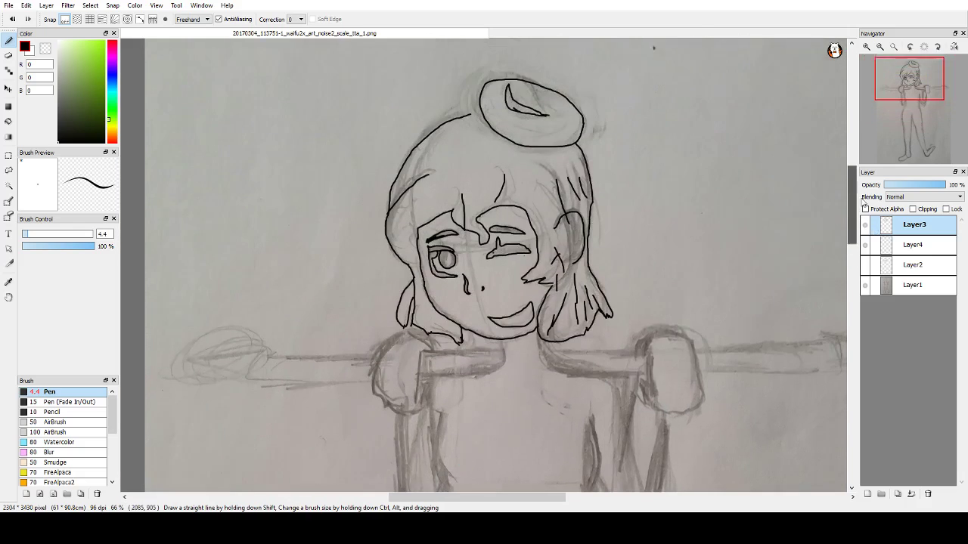
{"action": "scroll", "coordinate": [863, 201], "scroll_direction": "up", "scroll_amount": 2}
Step: Hide the scanned sketch on Layer1 and show the Layer2 line art together with the Layer3 tracing
{"action": "left_click", "coordinate": [864, 285]}
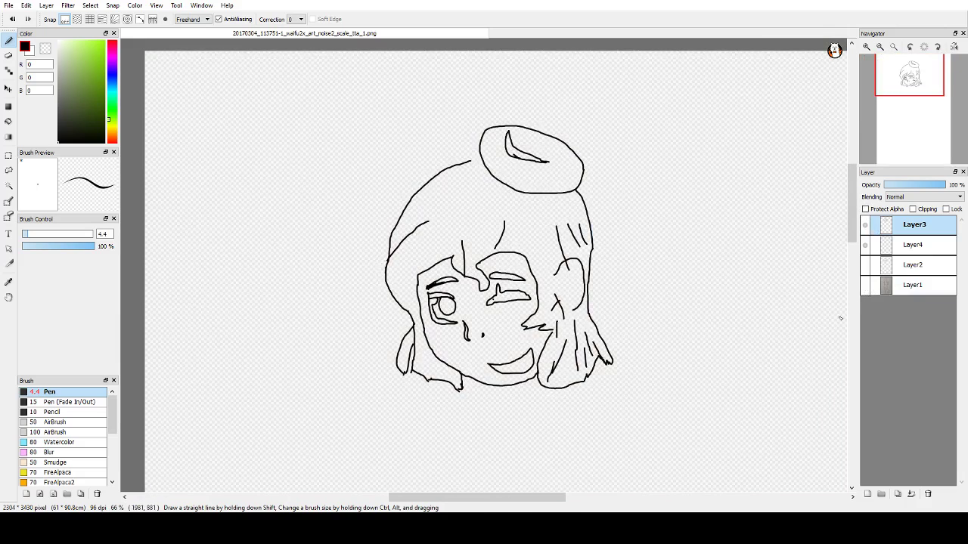
{"action": "left_click", "coordinate": [865, 225]}
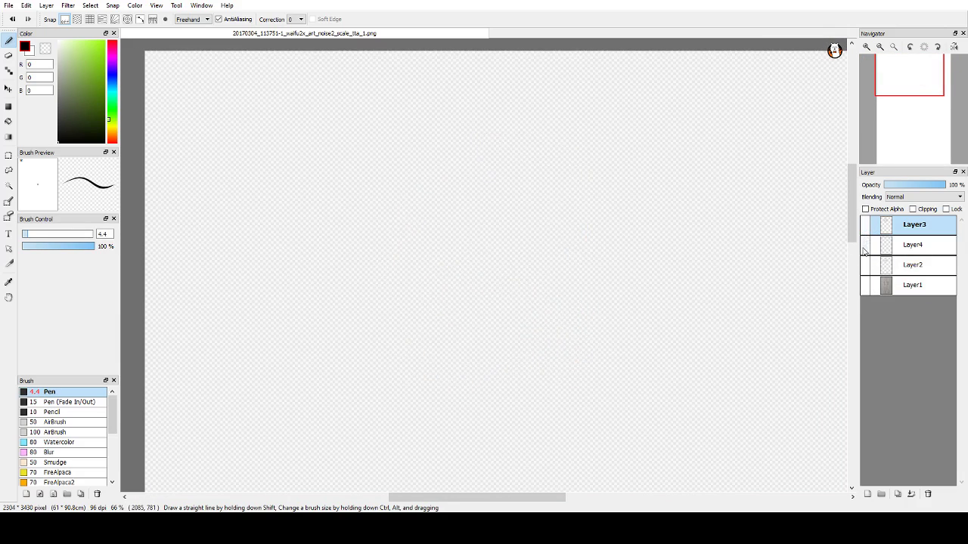
{"action": "left_click", "coordinate": [865, 264]}
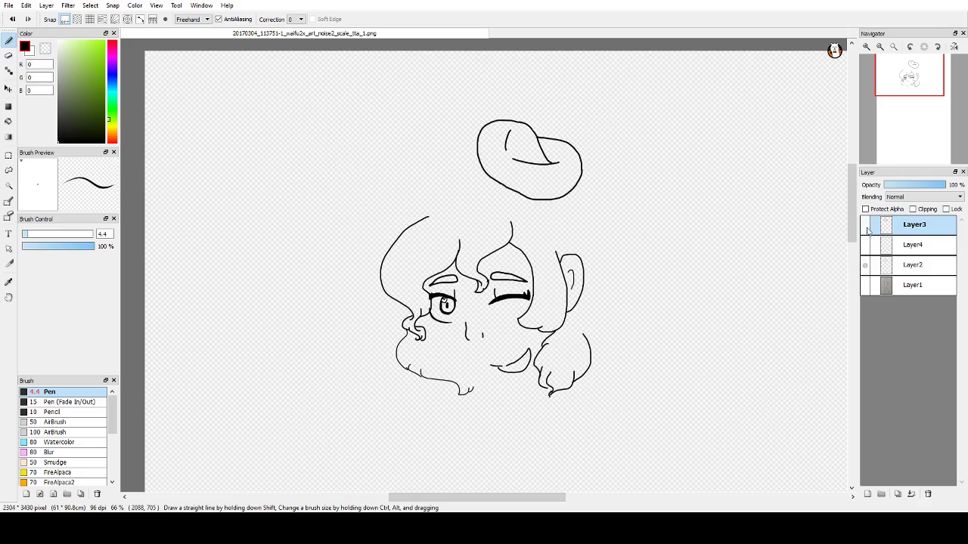
{"action": "left_click", "coordinate": [866, 226]}
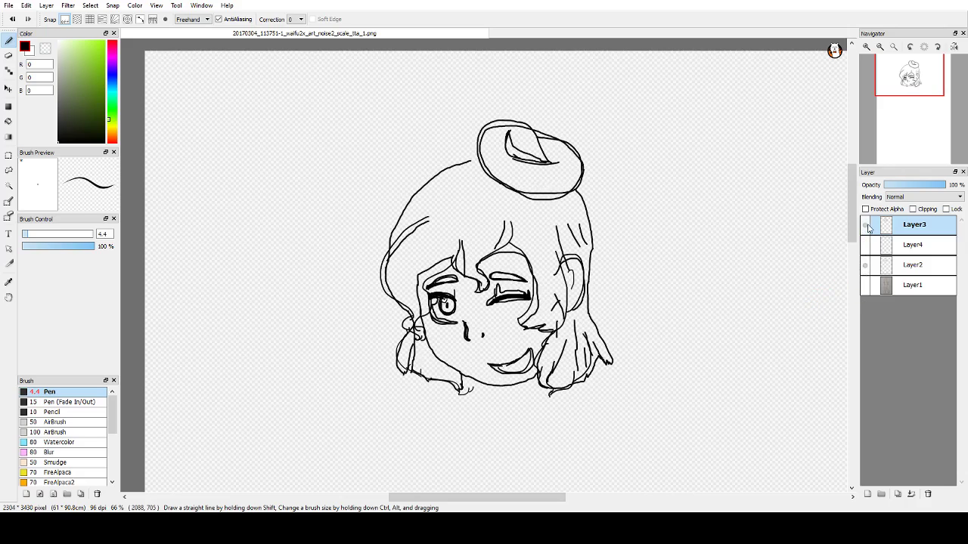
{"action": "left_click", "coordinate": [865, 264]}
{"action": "left_click", "coordinate": [864, 265]}
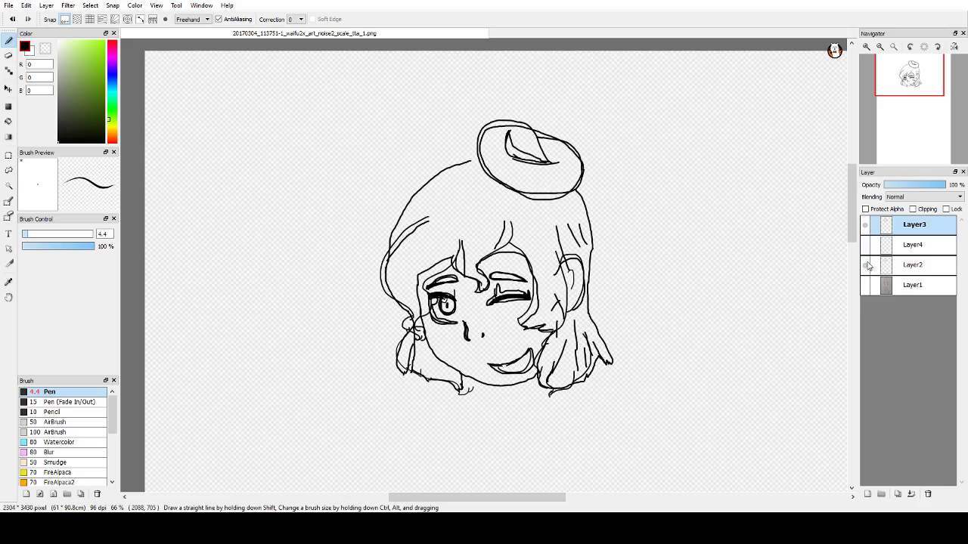
Step: Compare the line art on Layer2 and Layer3 by showing each drawing alone and both together
{"action": "left_click", "coordinate": [866, 224]}
{"action": "left_click", "coordinate": [867, 225]}
{"action": "left_click", "coordinate": [866, 286]}
{"action": "left_click", "coordinate": [865, 286]}
{"action": "left_click", "coordinate": [866, 225]}
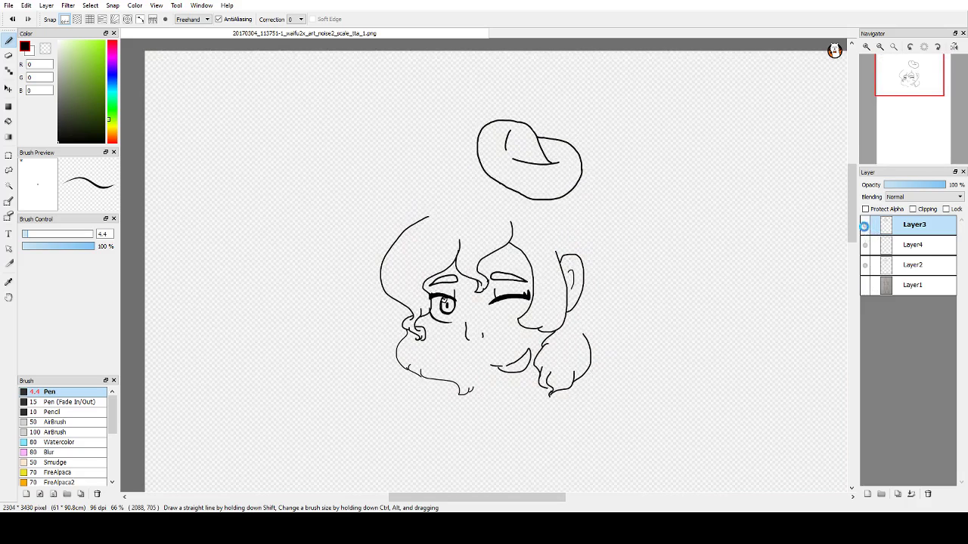
{"action": "left_click", "coordinate": [866, 226]}
{"action": "left_click", "coordinate": [862, 270]}
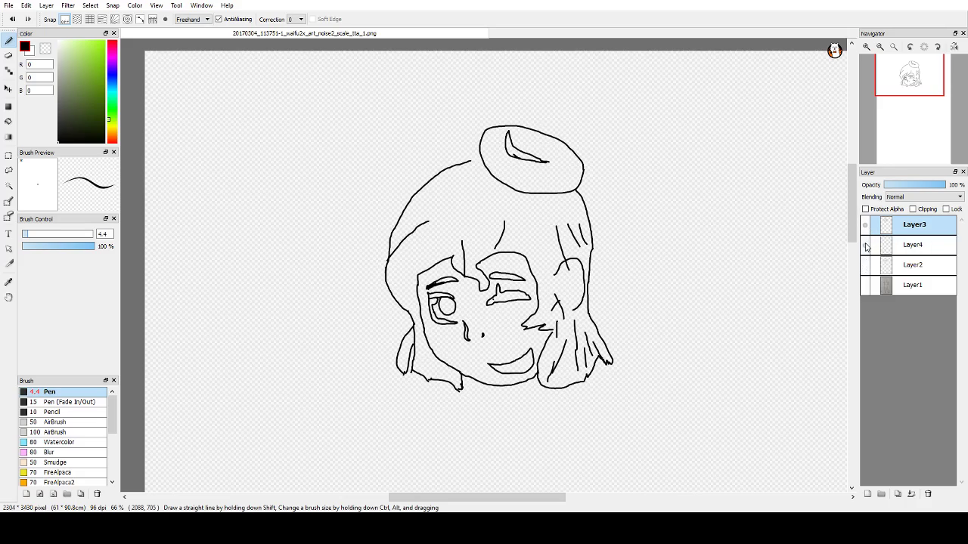
{"action": "left_click", "coordinate": [866, 248]}
{"action": "left_click", "coordinate": [866, 269]}
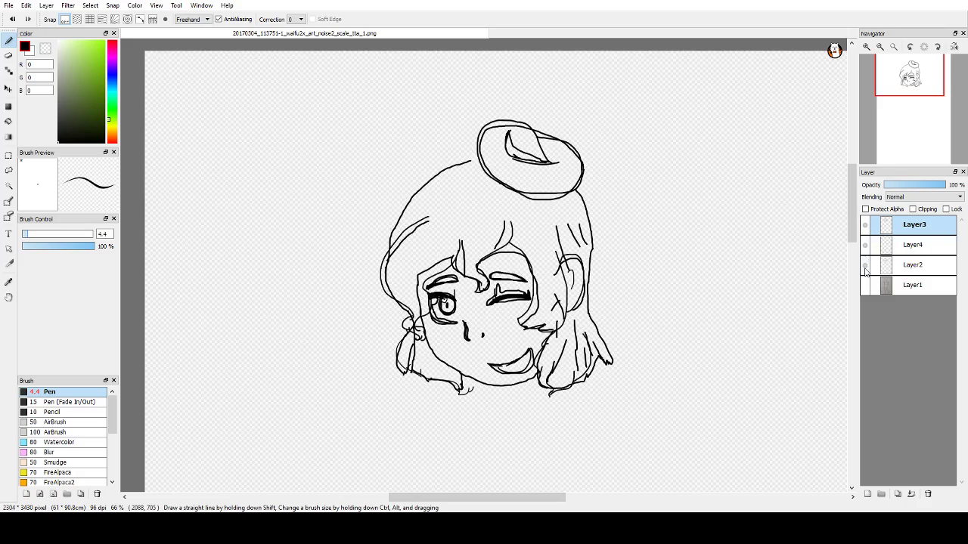
Step: Switch the Layer3 tracing off and on over the Layer2 drawing, and hide Layer2
{"action": "left_click", "coordinate": [865, 224]}
{"action": "left_click", "coordinate": [866, 224]}
{"action": "left_click", "coordinate": [865, 224]}
{"action": "left_click", "coordinate": [866, 224]}
{"action": "left_click", "coordinate": [866, 224]}
{"action": "left_click", "coordinate": [865, 225]}
{"action": "left_click", "coordinate": [867, 265]}
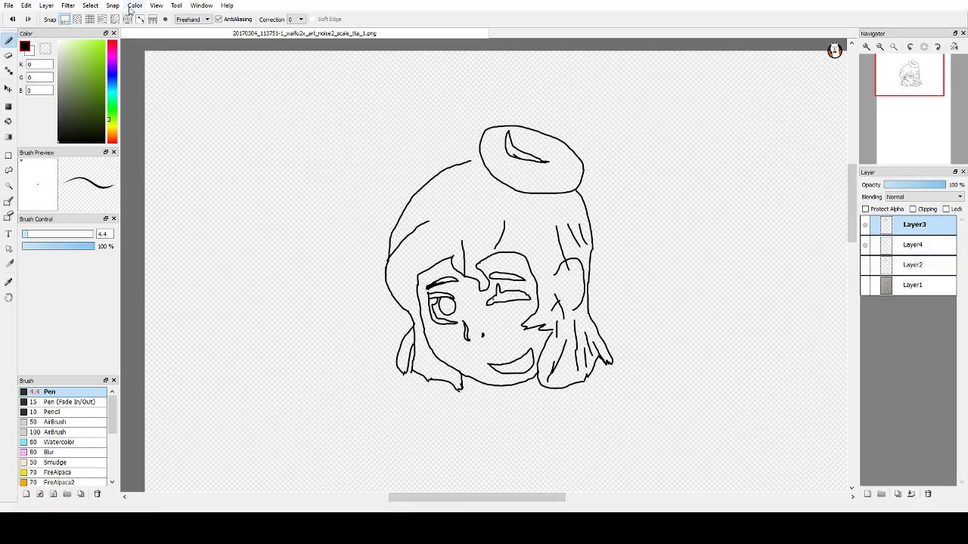
Step: Try to fill the bun and its inner fold on Layer3 with light green (181, 227, 113), then undo the fills
{"action": "left_click_drag", "start_coordinate": [74, 60], "coordinate": [81, 50]}
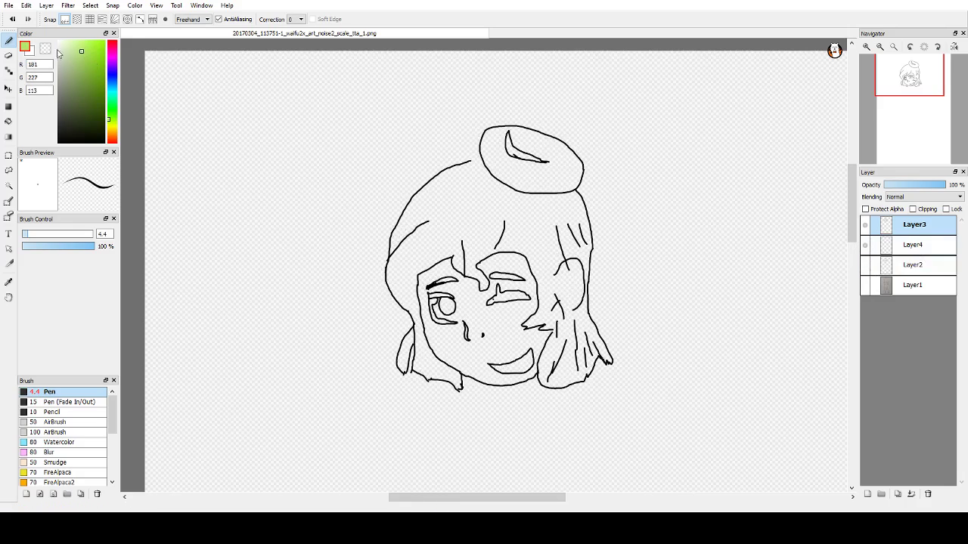
{"action": "left_click", "coordinate": [10, 122]}
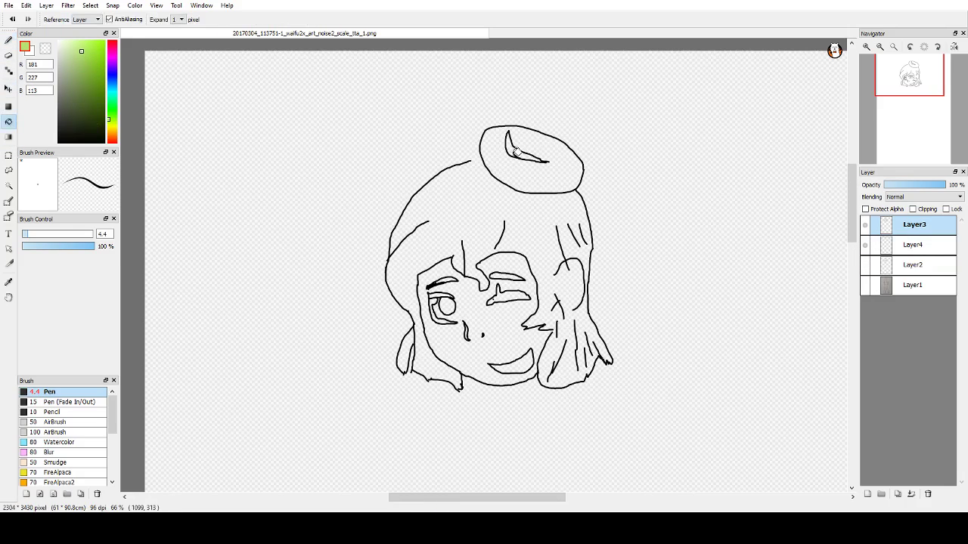
{"action": "left_click", "coordinate": [516, 152]}
{"action": "left_click", "coordinate": [520, 168]}
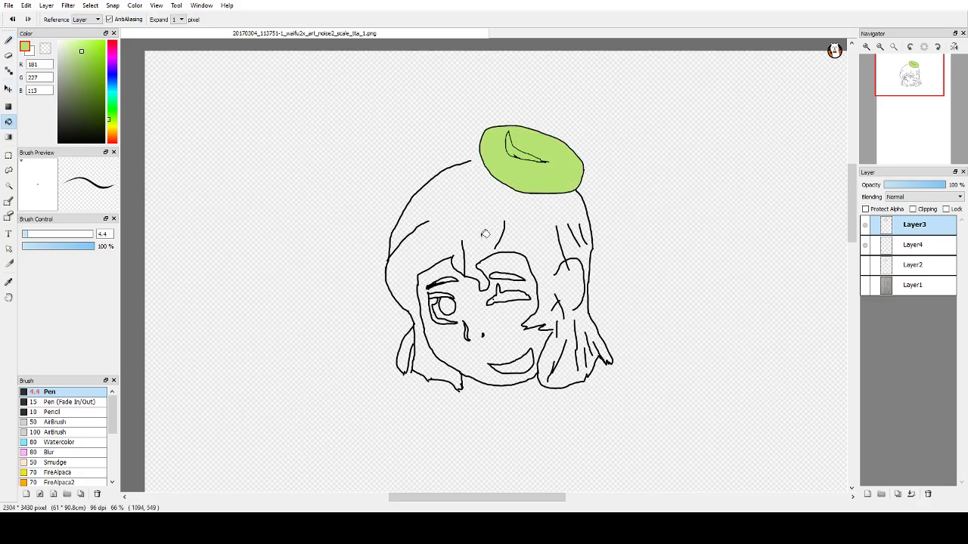
{"action": "key", "text": "ctrl+z"}
{"action": "left_click", "coordinate": [68, 46]}
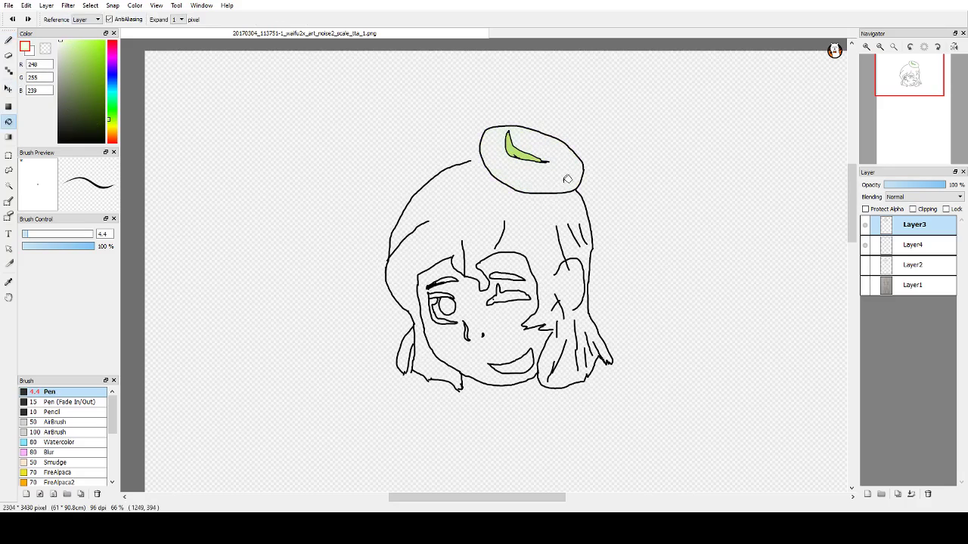
{"action": "key", "text": "ctrl+z"}
Step: Try to fill the bun with very pale green (248, 255, 239) on Layer4, and undo the fill
{"action": "left_click", "coordinate": [932, 249]}
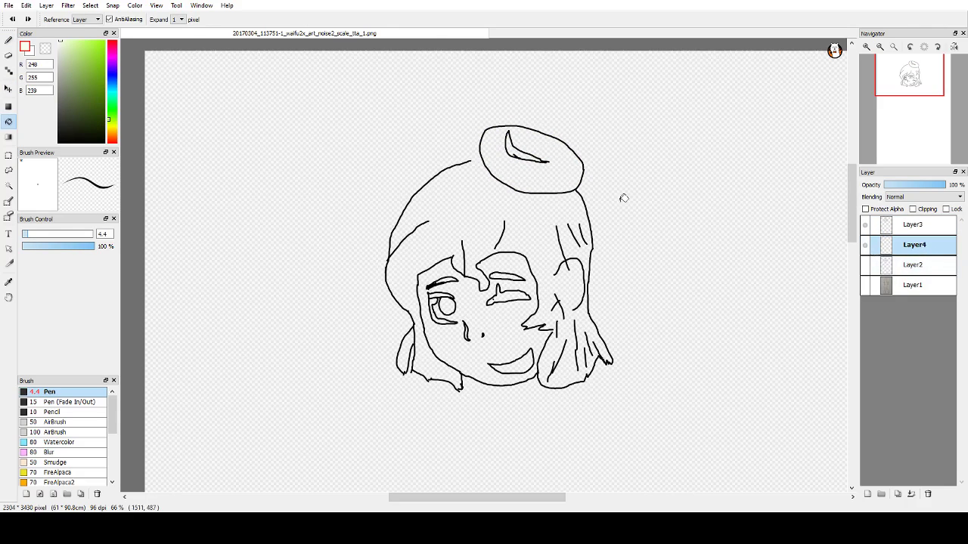
{"action": "left_click", "coordinate": [533, 160]}
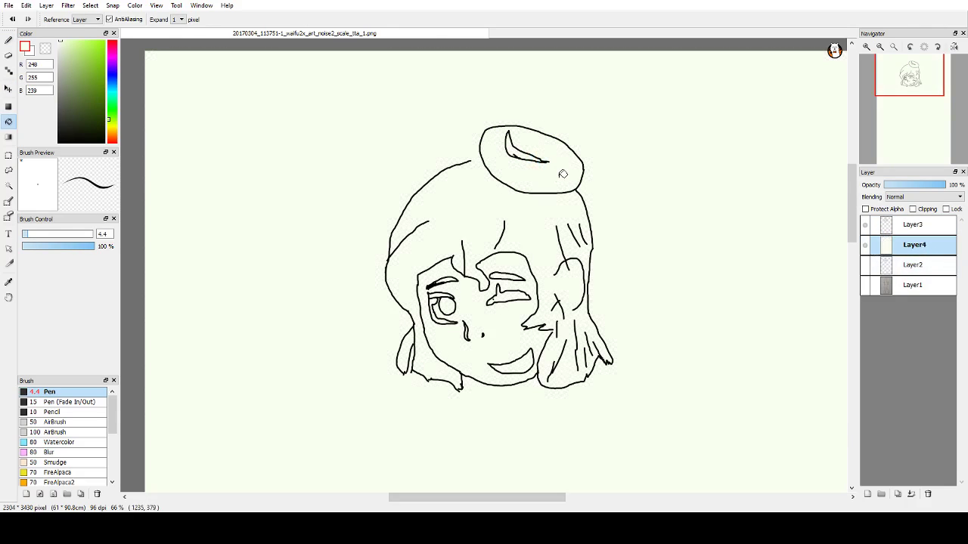
{"action": "key", "text": "ctrl+z"}
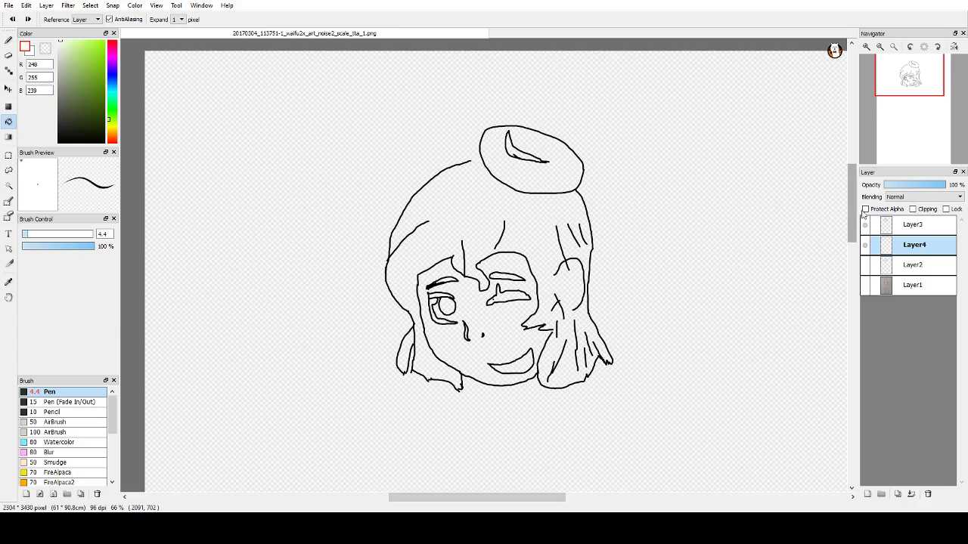
Step: Show the Layer2 line art over the tracing for another comparison and hide it again
{"action": "left_click", "coordinate": [865, 265]}
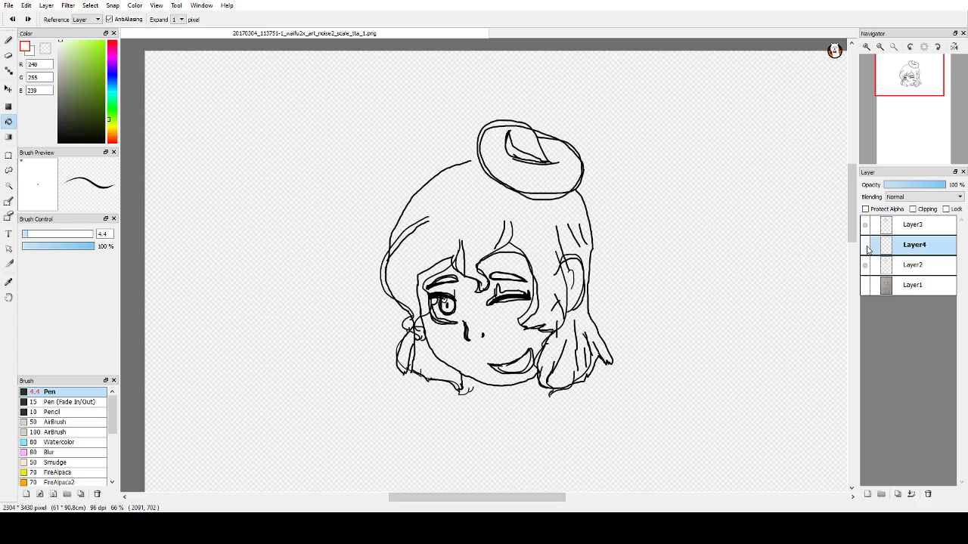
{"action": "left_click", "coordinate": [865, 265]}
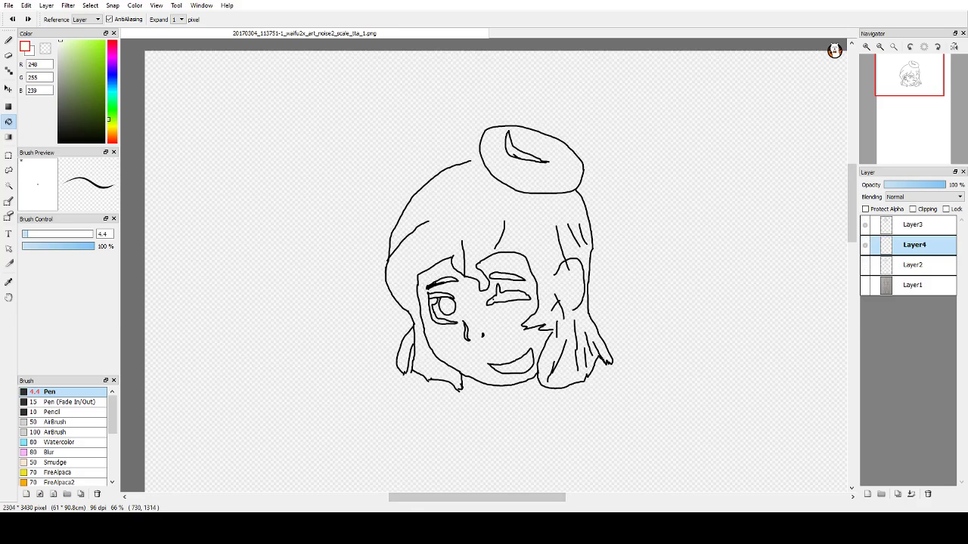